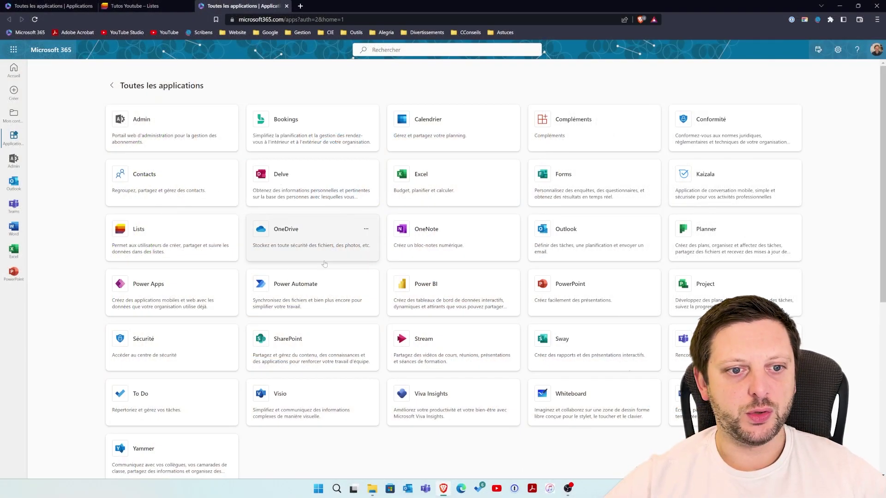
Open Microsoft Lists from the Microsoft 365 'Toutes les applications' page
left_click(162, 238)
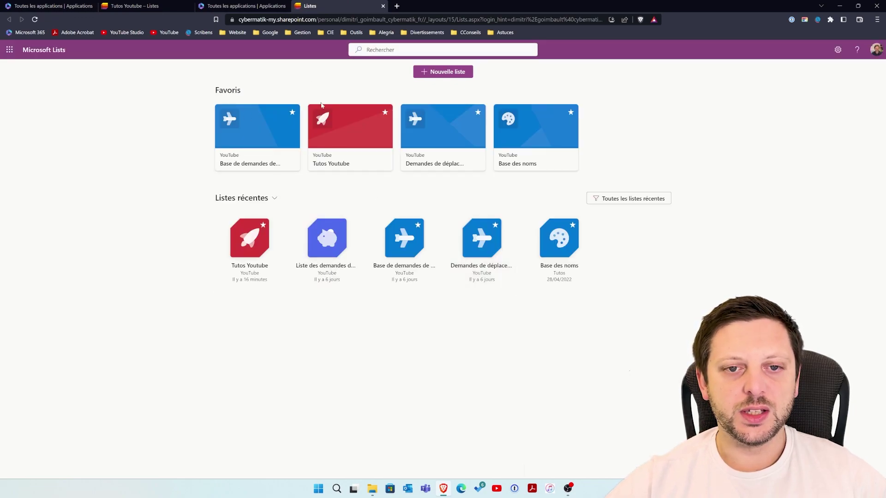
Open the Tutos Youtube list and select its address up to /sites/YouTube/Lists
left_click(351, 139)
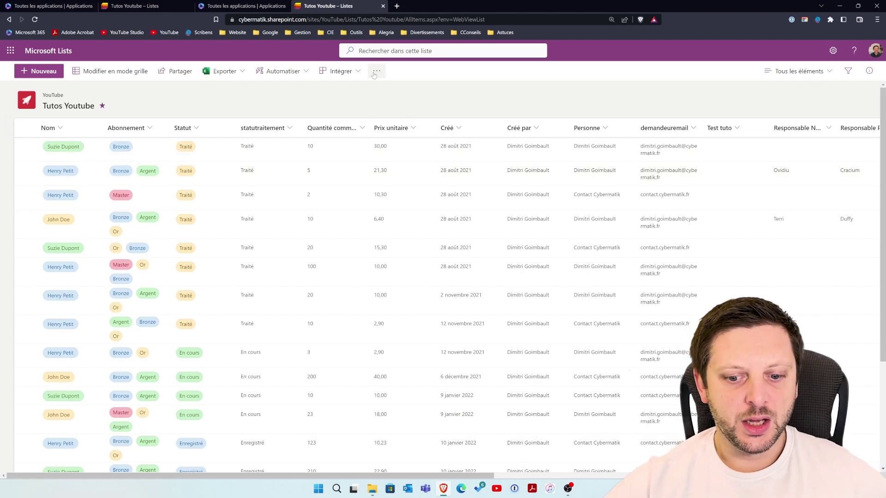
left_click(359, 19)
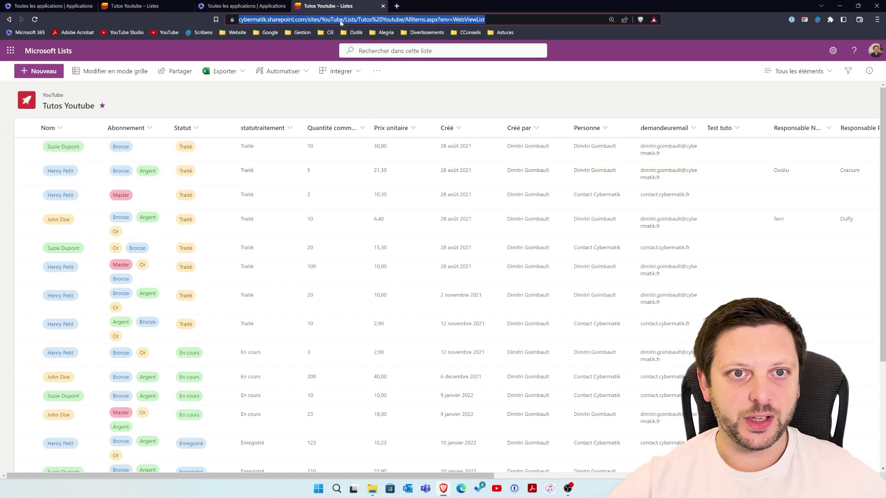
left_click(359, 19)
left_click_drag(374, 19, 201, 24)
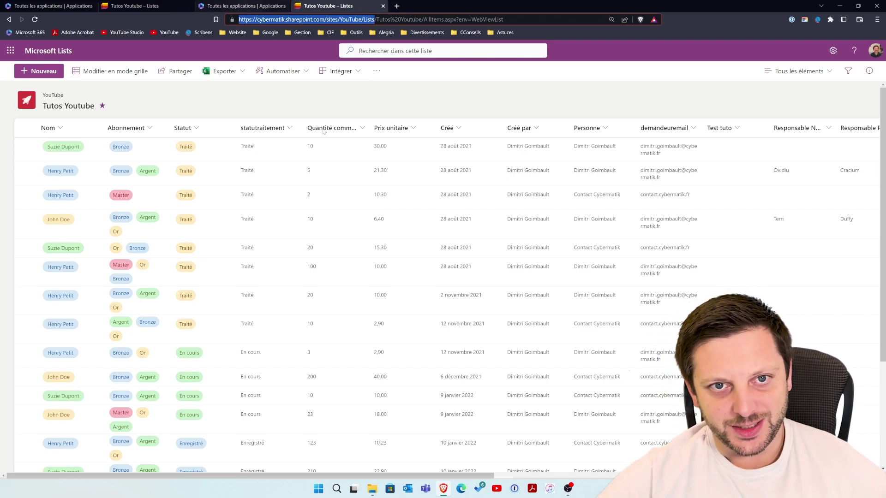
Launch Excel from the Office 365 folder and create blank workbook Classeur1 on the Données tab
left_click(319, 494)
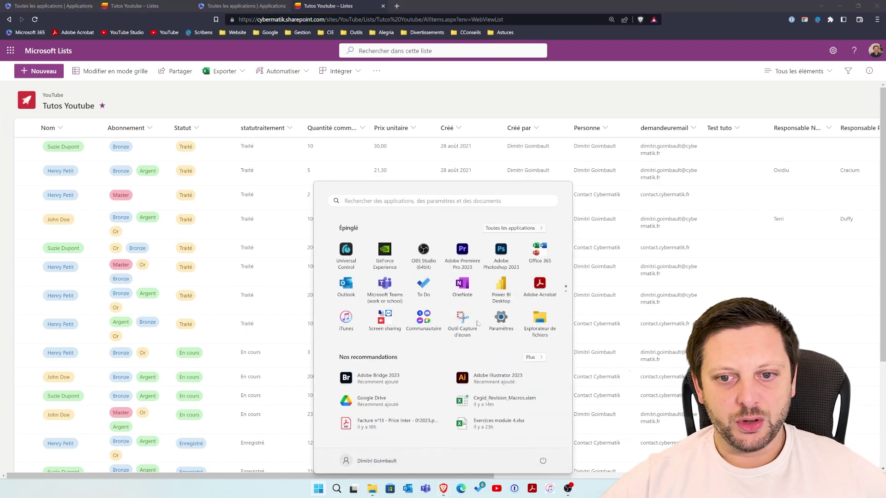
left_click(537, 260)
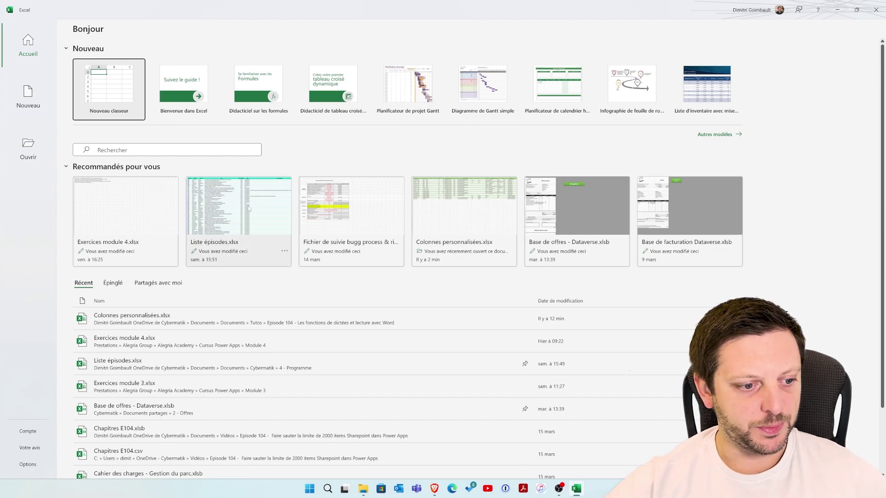
left_click(27, 432)
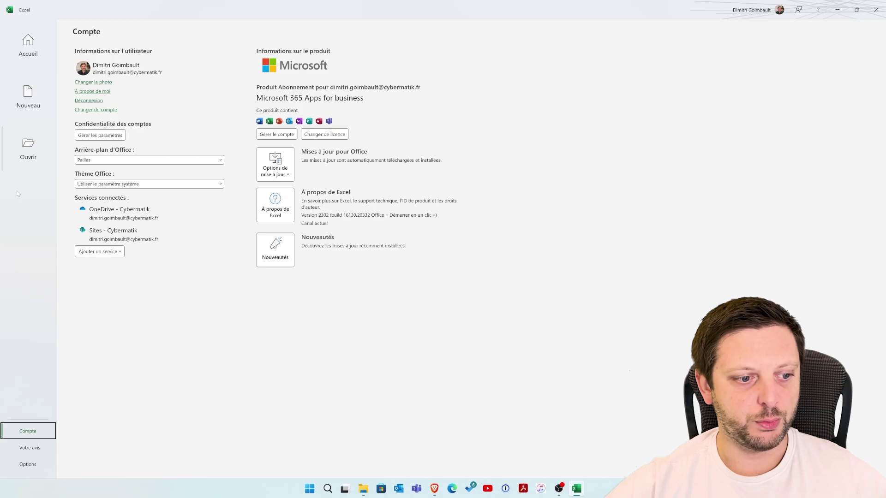
left_click(23, 60)
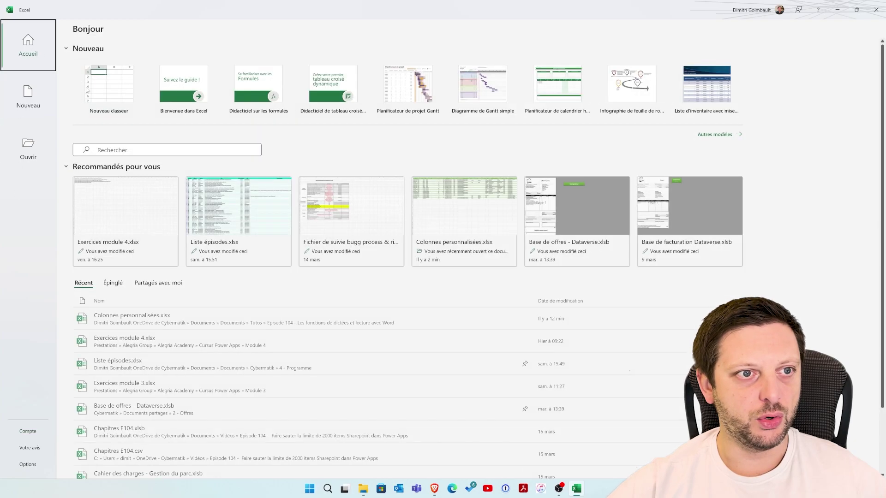
left_click(134, 99)
left_click(159, 26)
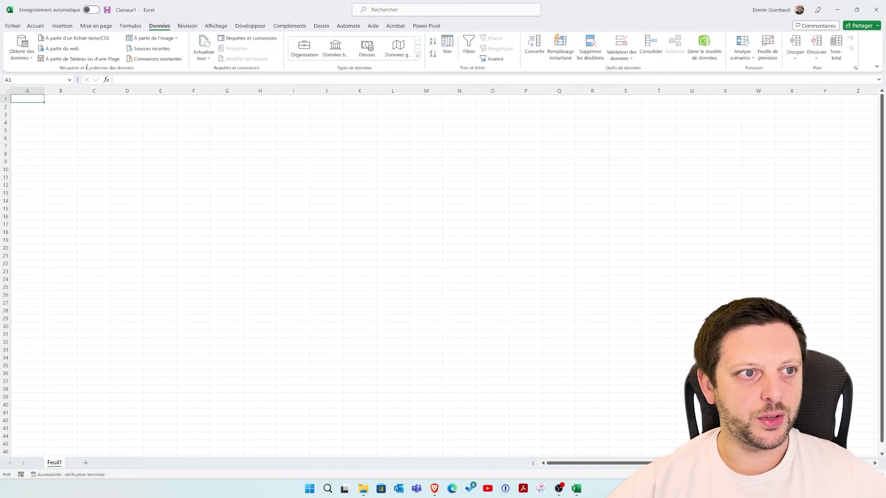
Review the Obtenir des données sources and the Excel version under Fichier > Compte
left_click(25, 63)
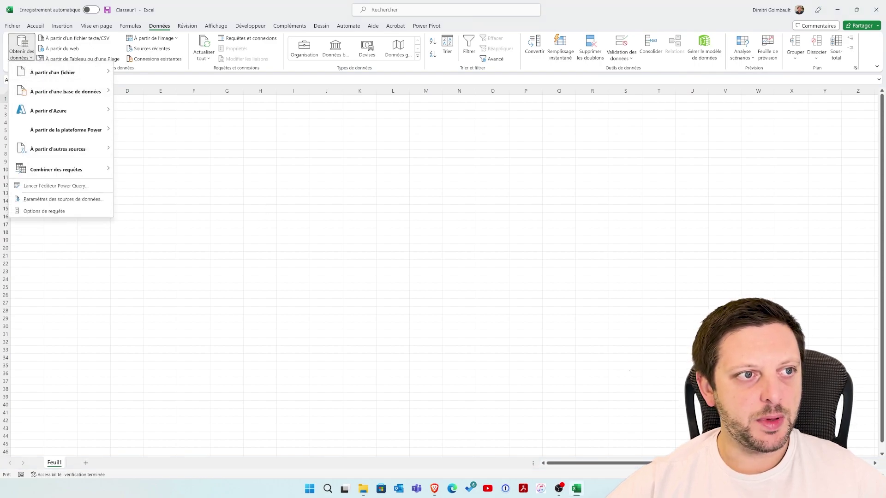
left_click(17, 26)
left_click(15, 26)
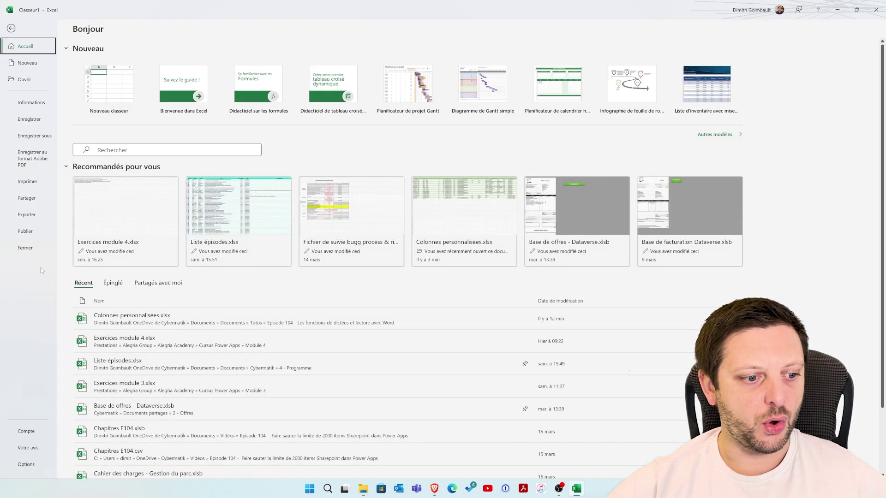
left_click(41, 434)
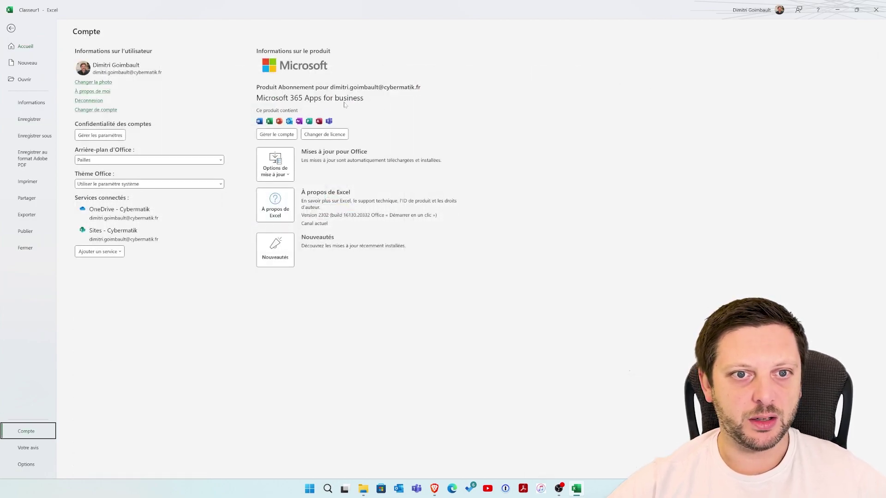
left_click(11, 29)
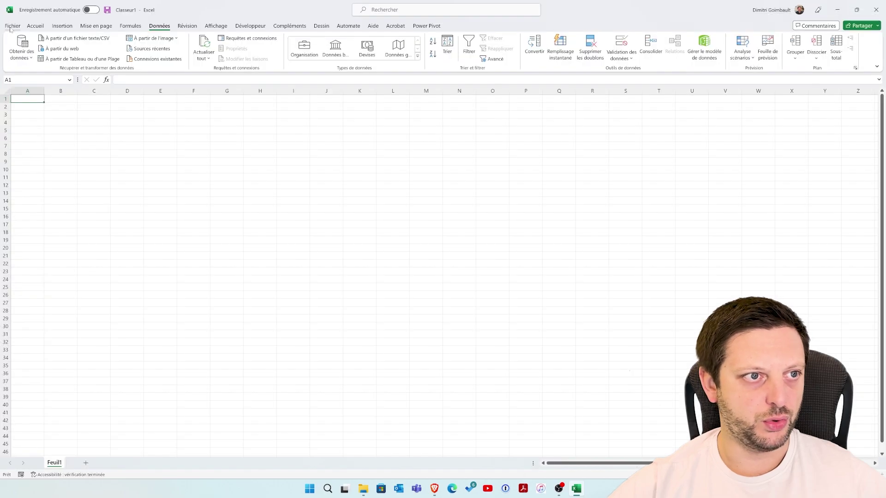
Launch Power BI Desktop from the Start menu after revisiting the data source options
left_click(30, 57)
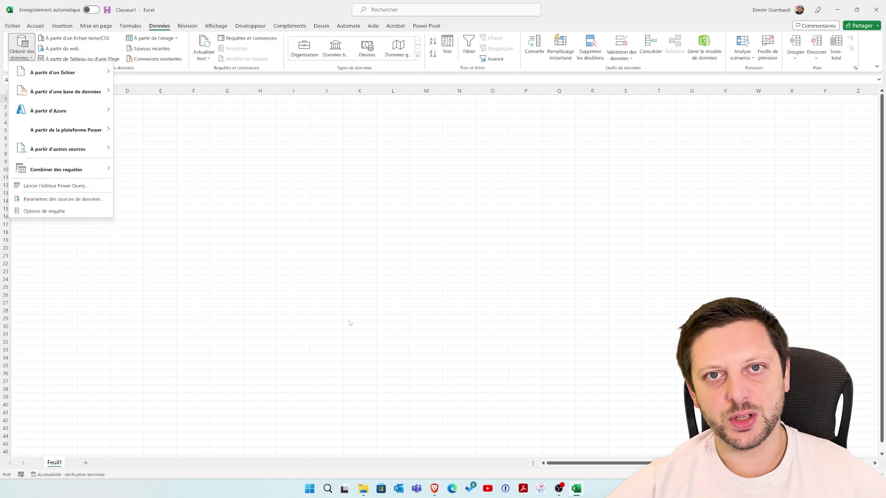
left_click(311, 489)
left_click(501, 286)
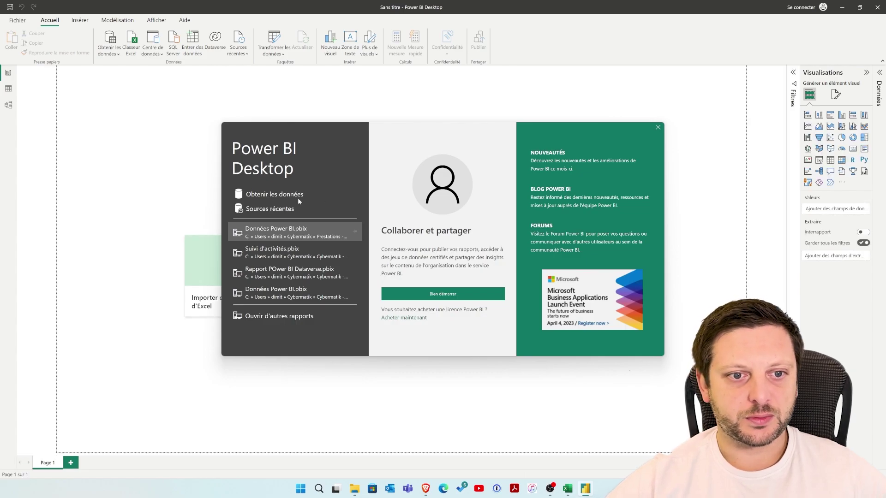
Start a Liste SharePoint Online connection in Power BI, searching 'sharepoint', and return to the browser
left_click(287, 196)
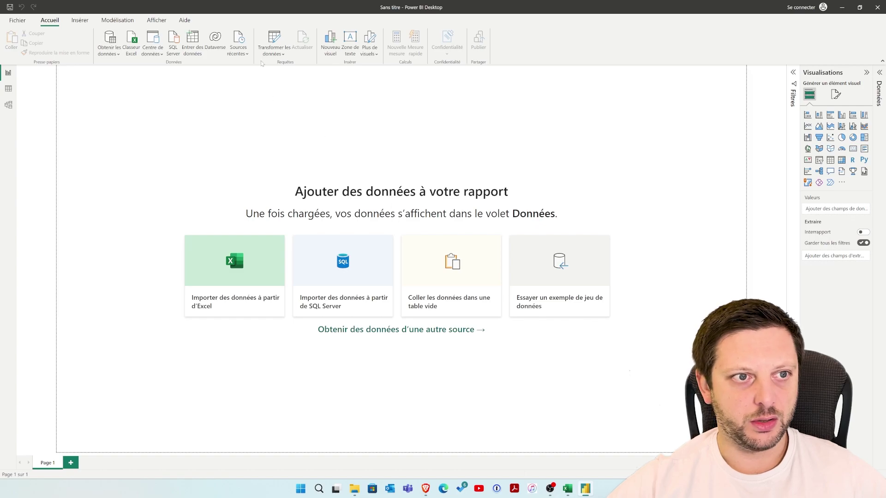
left_click(115, 53)
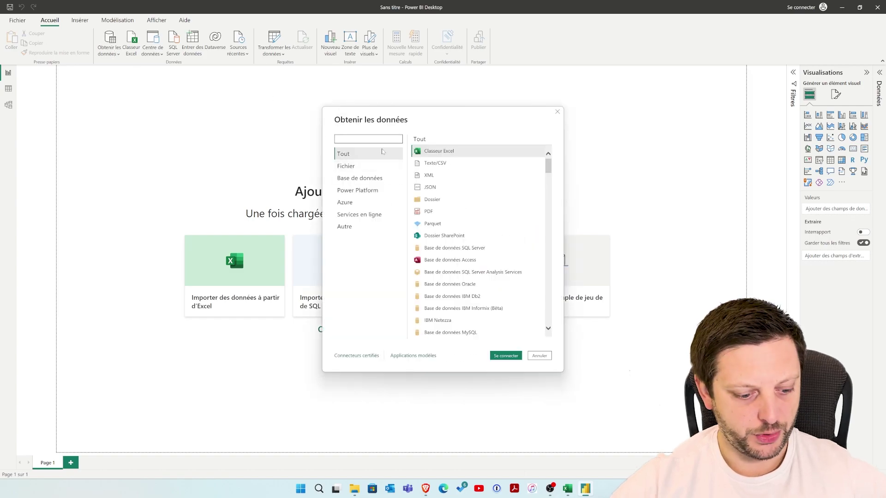
type("sharepoin")
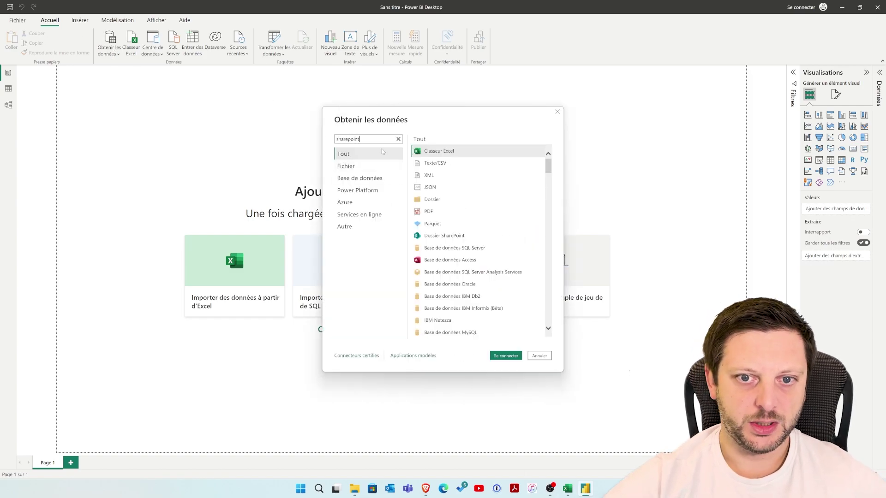
type("t")
left_click(450, 163)
left_click(506, 356)
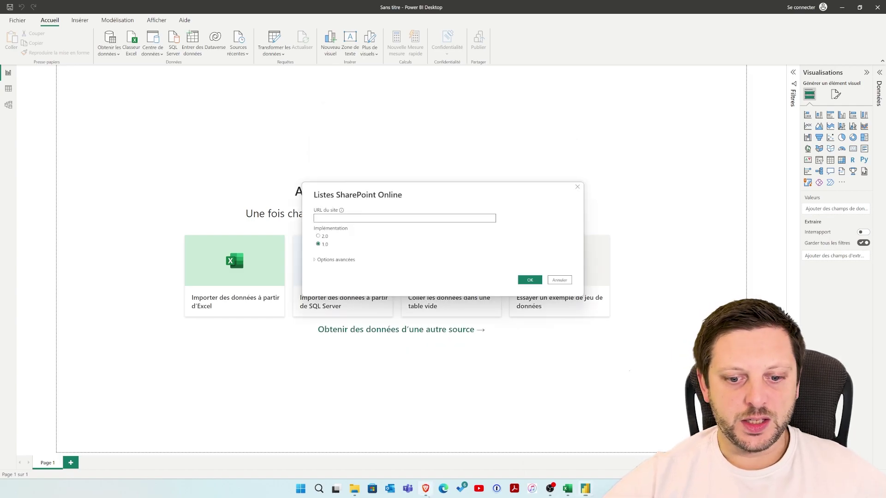
left_click(425, 488)
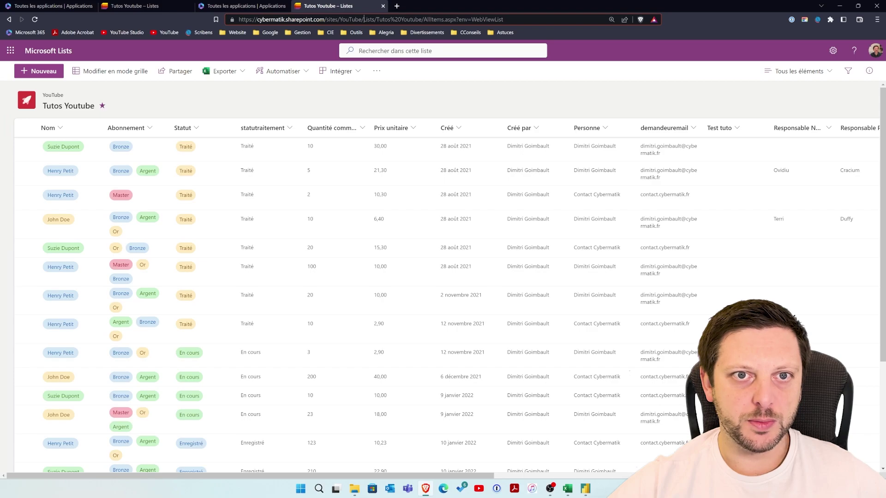
Connect Power BI to the YouTube SharePoint site URL using implementation 2.0
left_click_drag(361, 19, 232, 22)
key("ctrl+c")
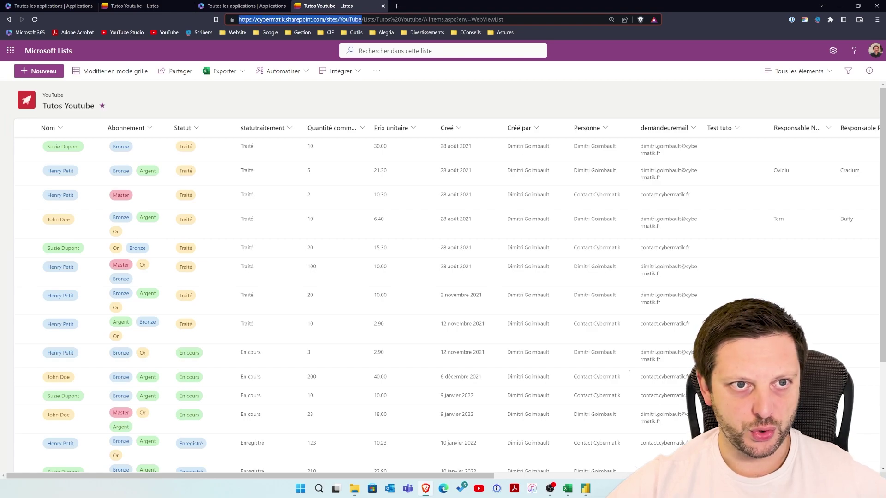
key("alt+Tab")
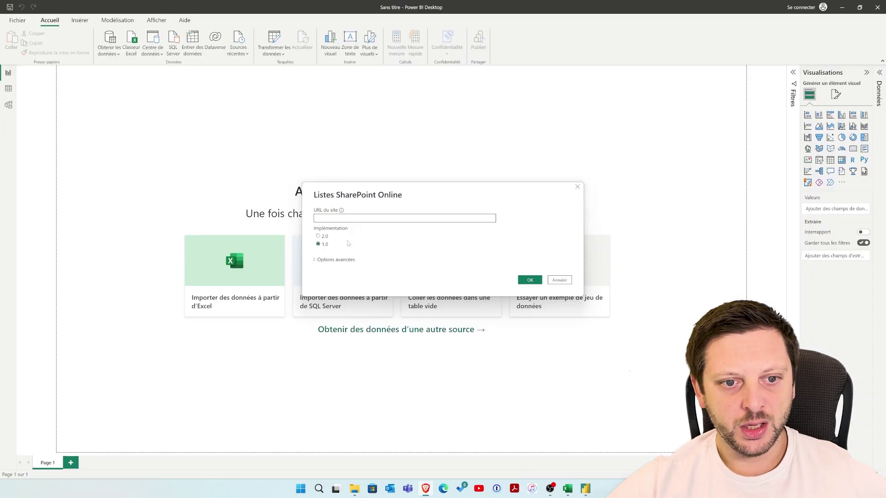
key("ctrl+v")
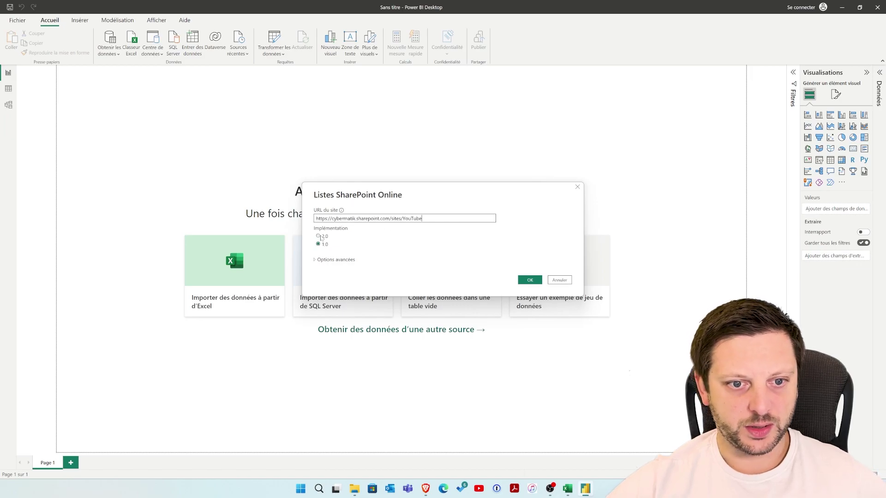
left_click(324, 237)
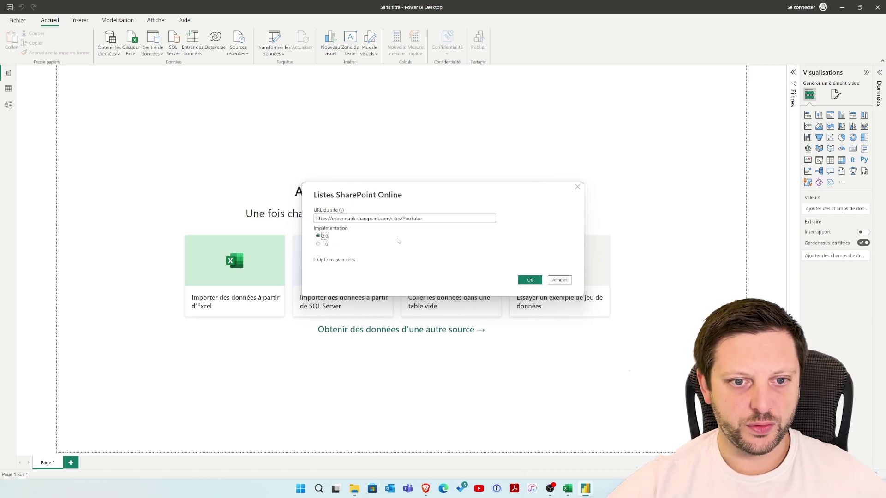
left_click(530, 280)
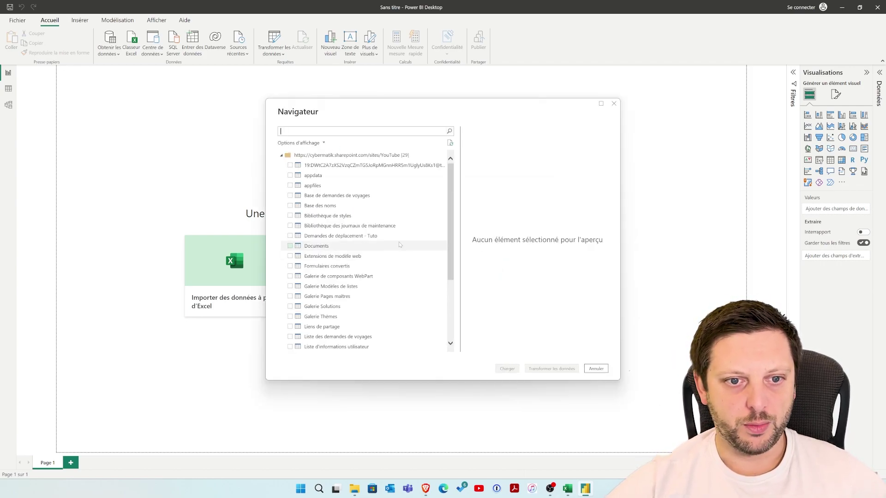
Check Tutos Youtube in the Navigator and load it into the Power BI report
scroll(372, 251, "down", 4)
scroll(371, 249, "down", 1)
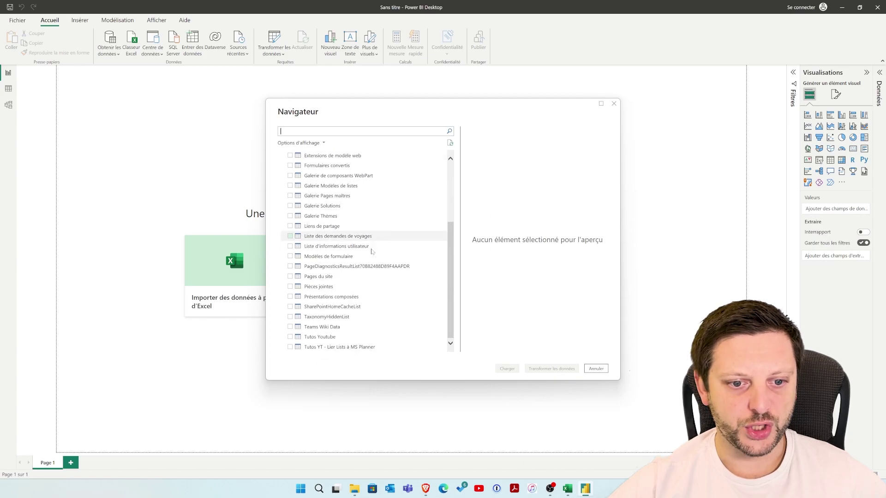
scroll(320, 318, "up", 3)
scroll(320, 323, "down", 3)
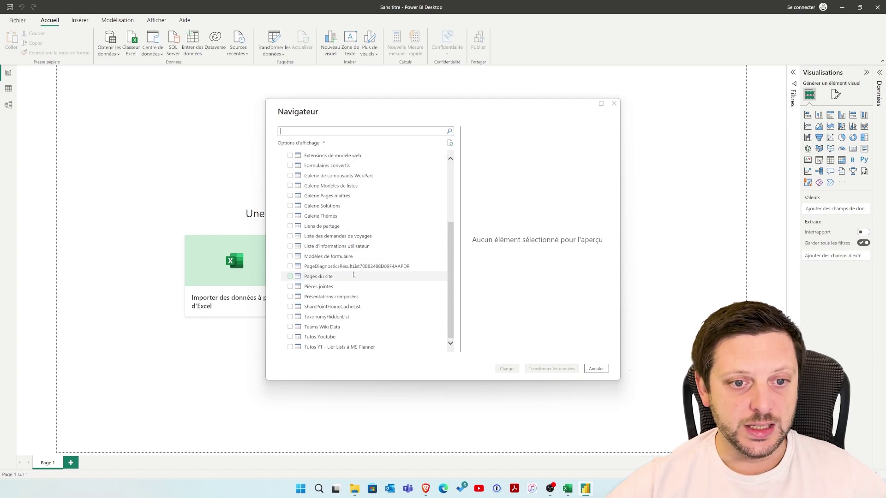
left_click(290, 336)
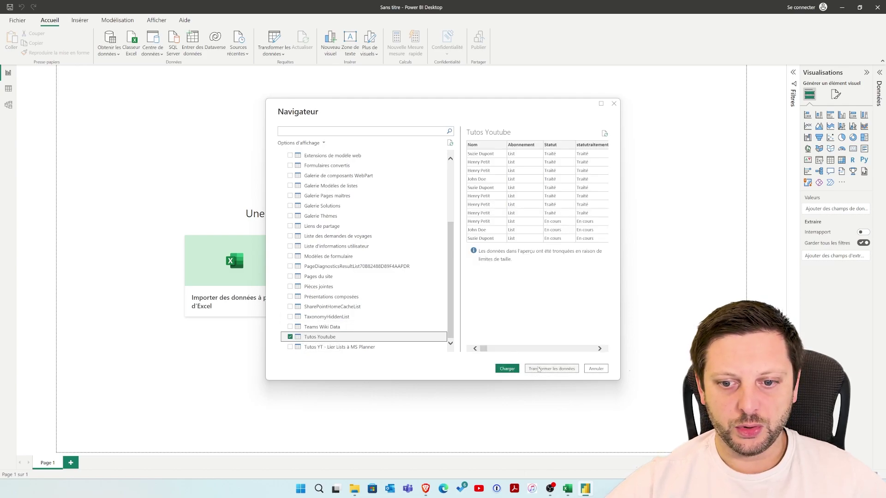
left_click(517, 370)
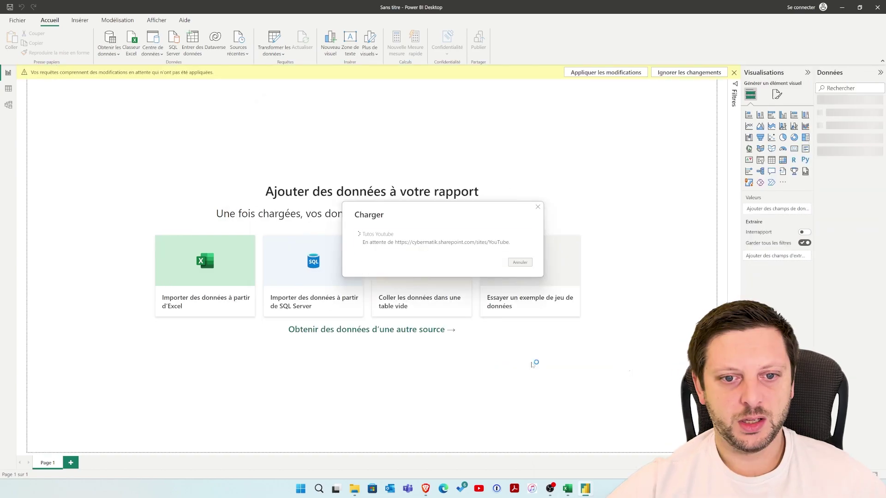
left_click(520, 282)
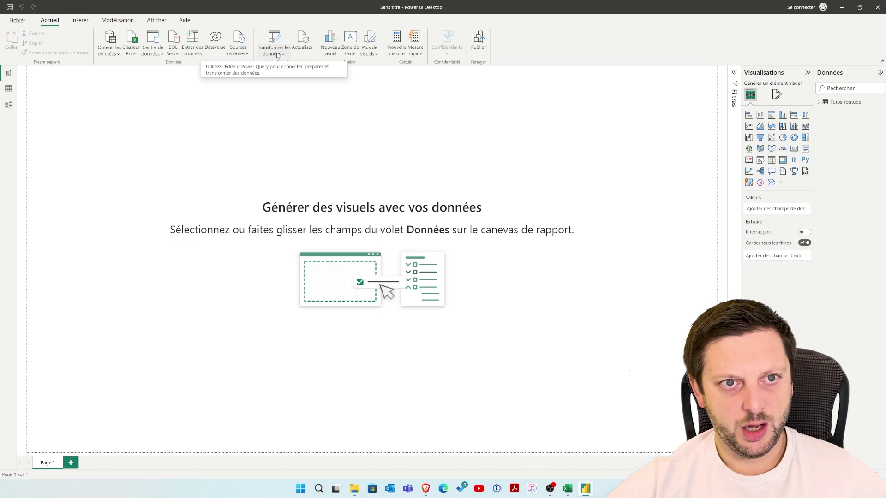
Copy the Tutos Youtube query's M code from Power Query's Éditeur avancé, then return to Excel
left_click(277, 55)
left_click(291, 67)
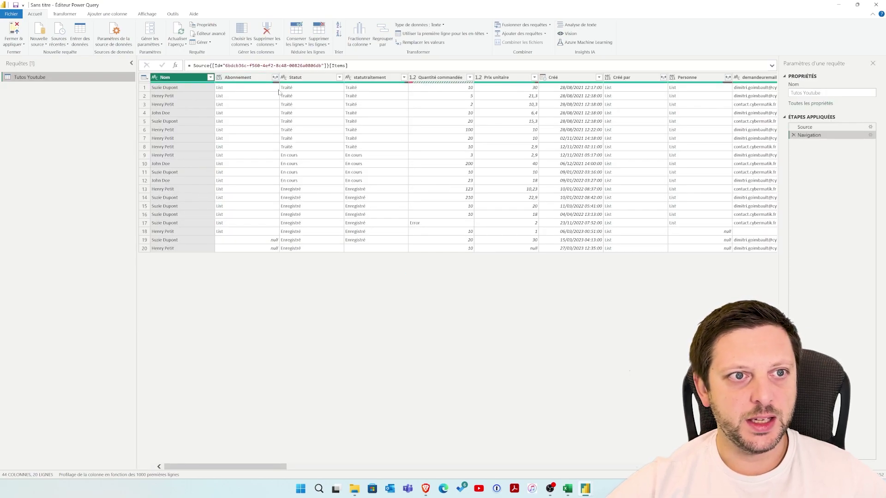
left_click(175, 14)
left_click(155, 15)
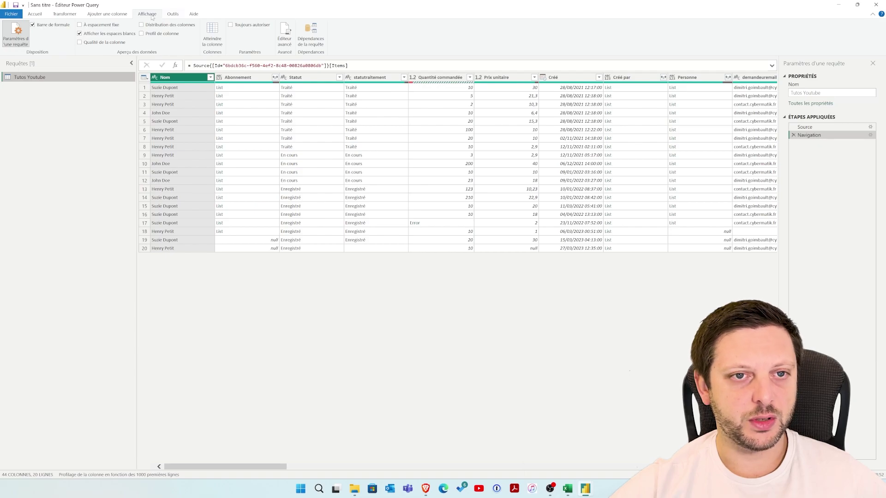
left_click(284, 32)
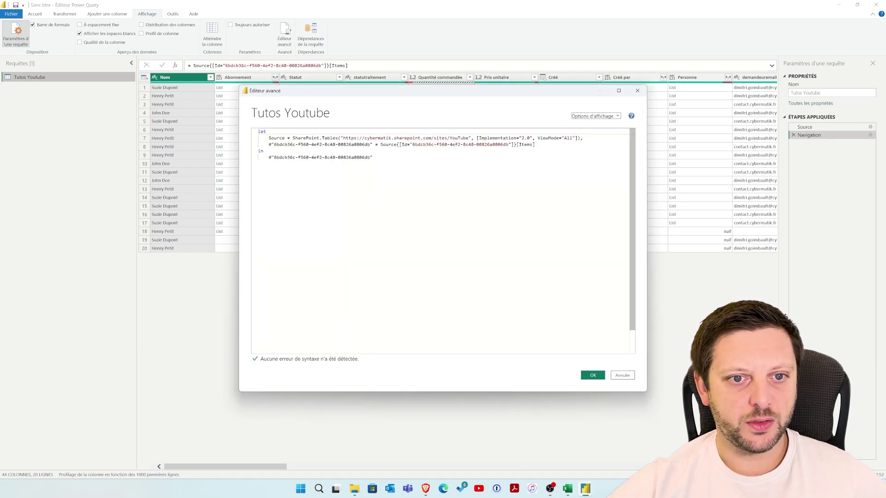
left_click_drag(390, 162, 213, 129)
key("ctrl+c")
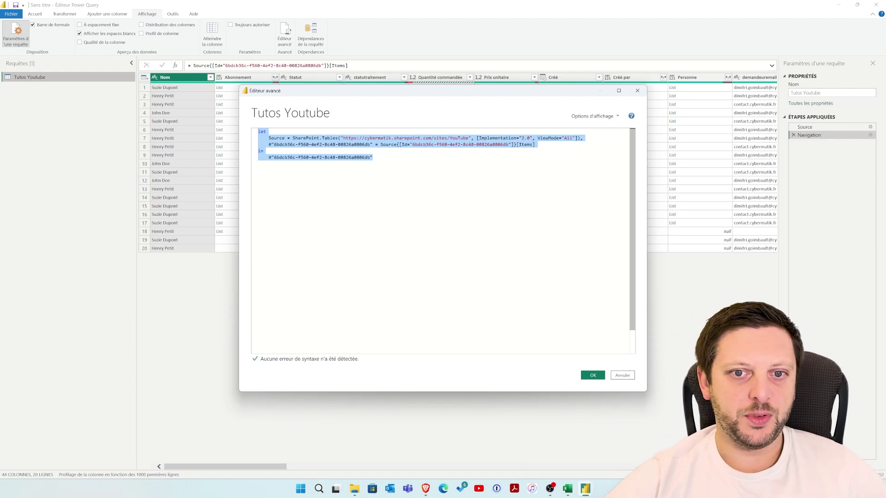
left_click(622, 375)
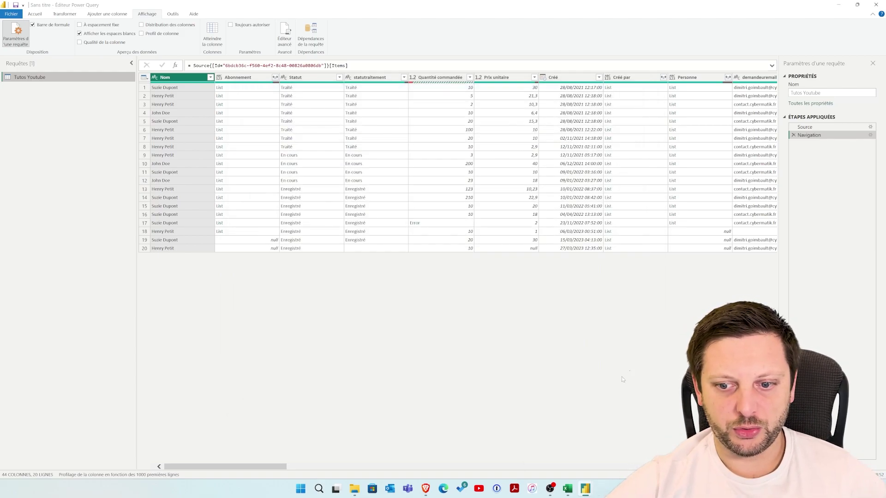
left_click(569, 490)
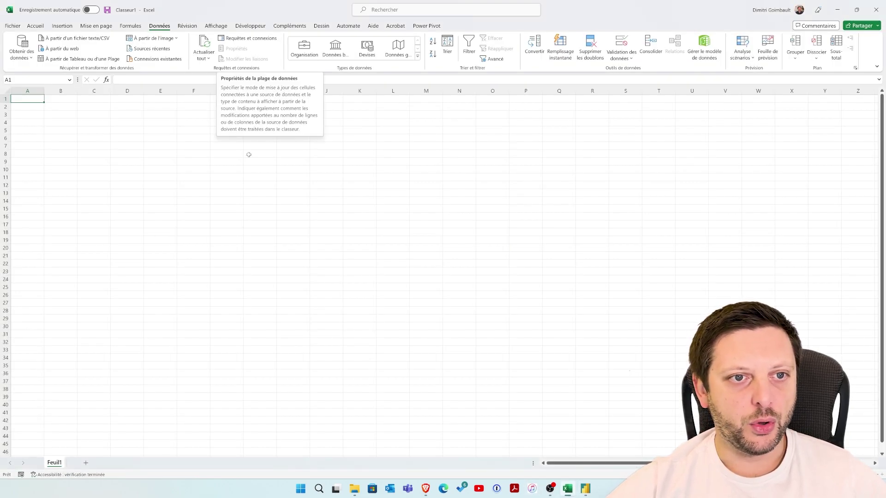
Create blank query Requête1 and replace its code with the copied SharePoint M code
left_click(26, 56)
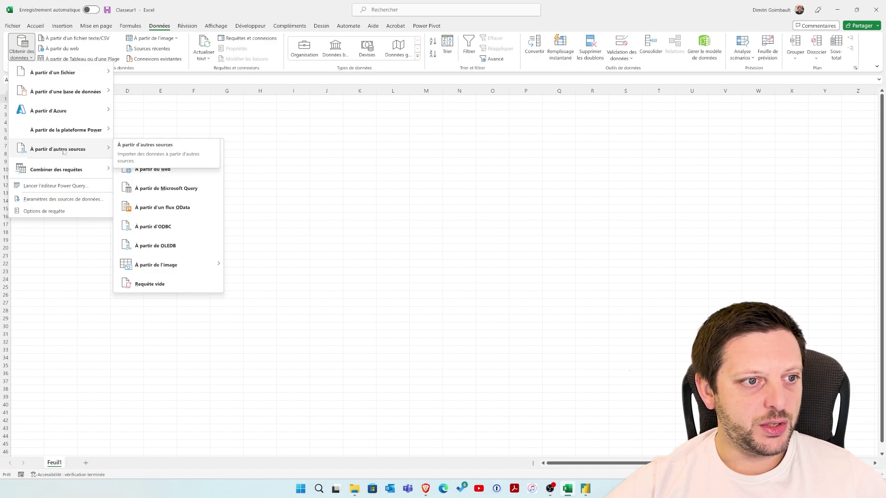
mouse_move(57, 148)
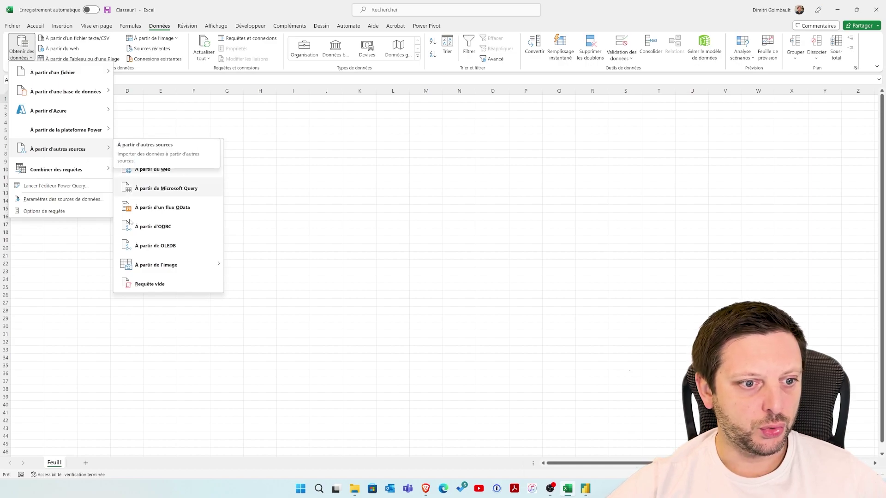
left_click(150, 285)
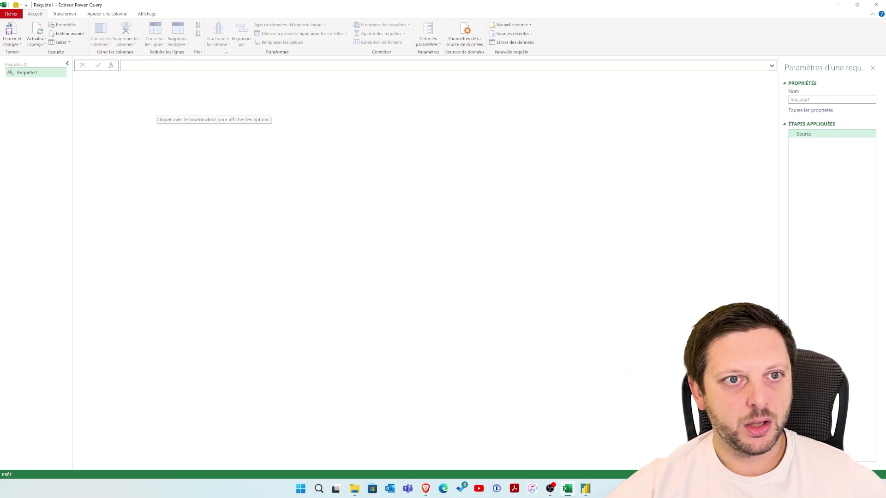
left_click(147, 15)
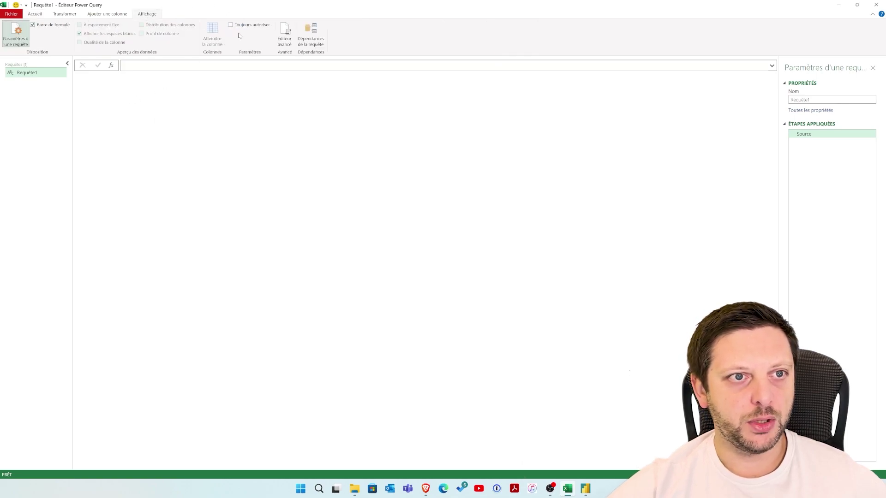
left_click(284, 35)
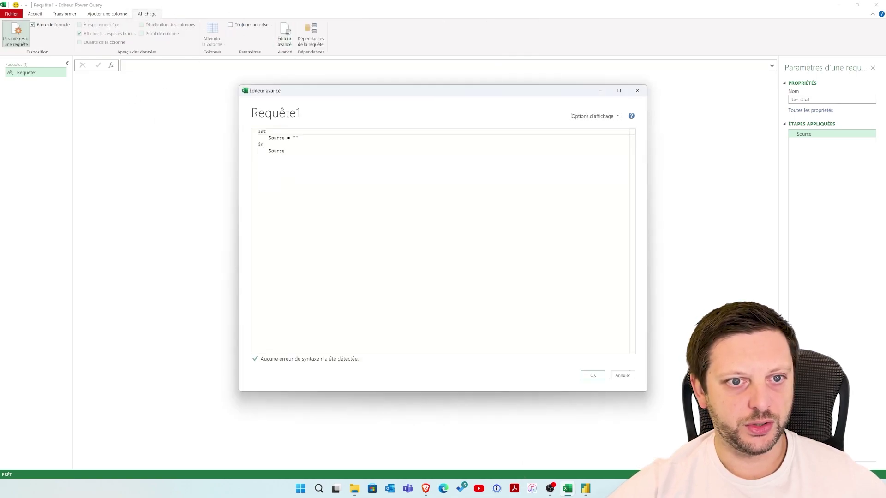
key("ctrl+a")
key("ctrl+v")
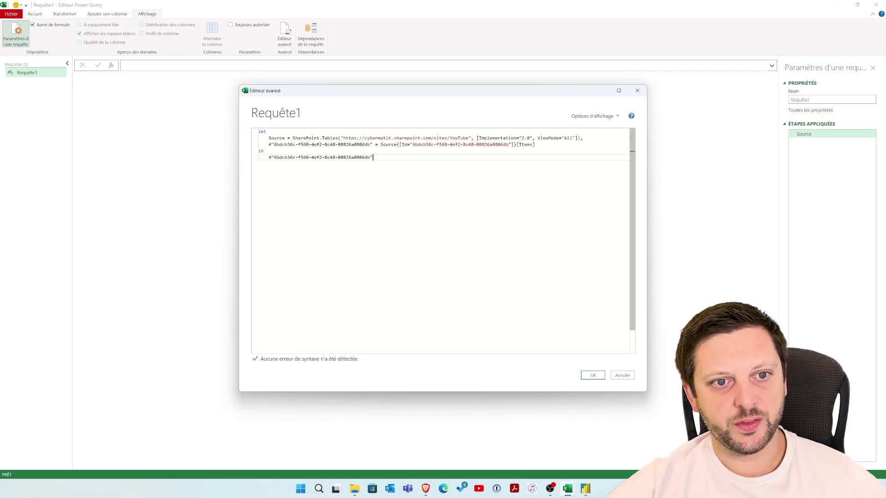
left_click(593, 375)
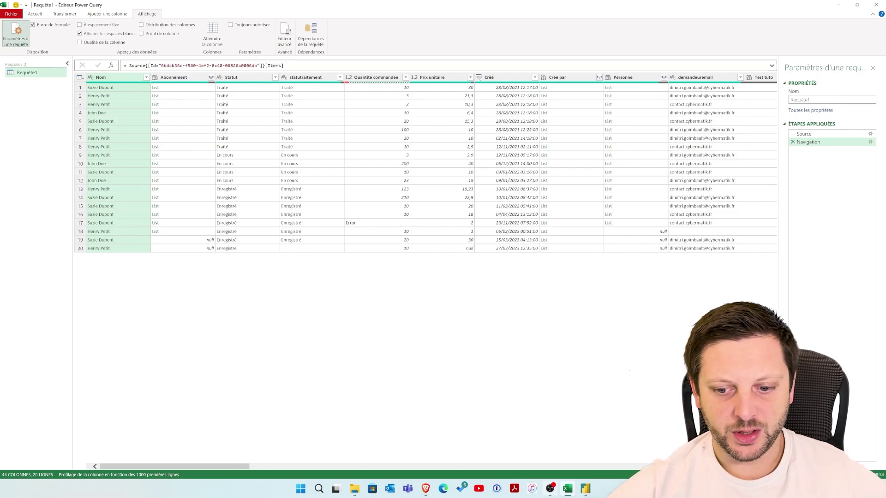
Close Power BI Desktop, choosing Ne pas enregistrer for the report
right_click(586, 488)
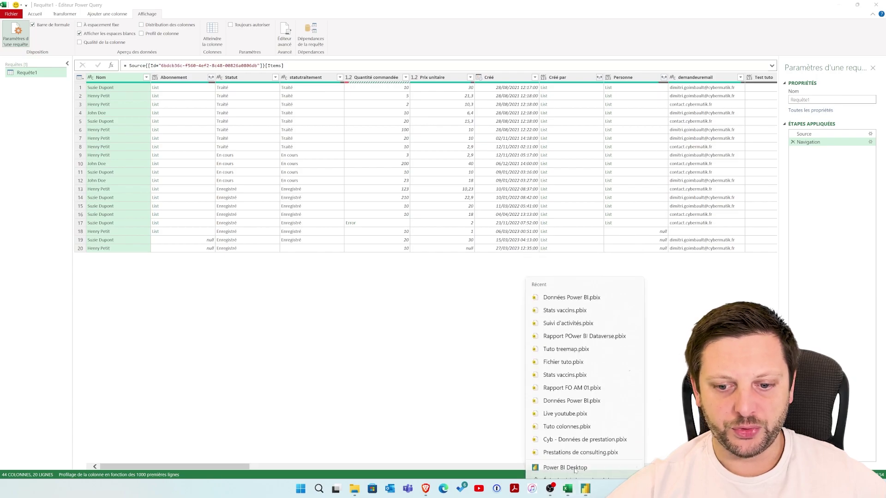
left_click(575, 468)
left_click(586, 489)
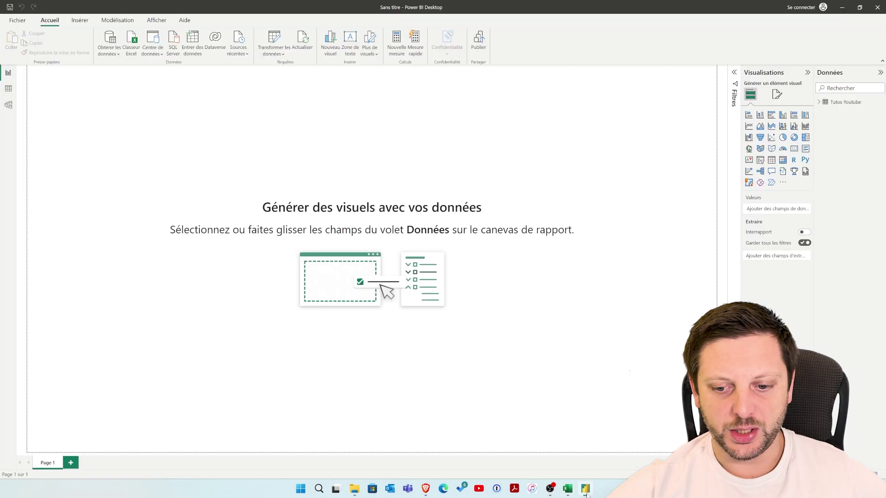
left_click(877, 7)
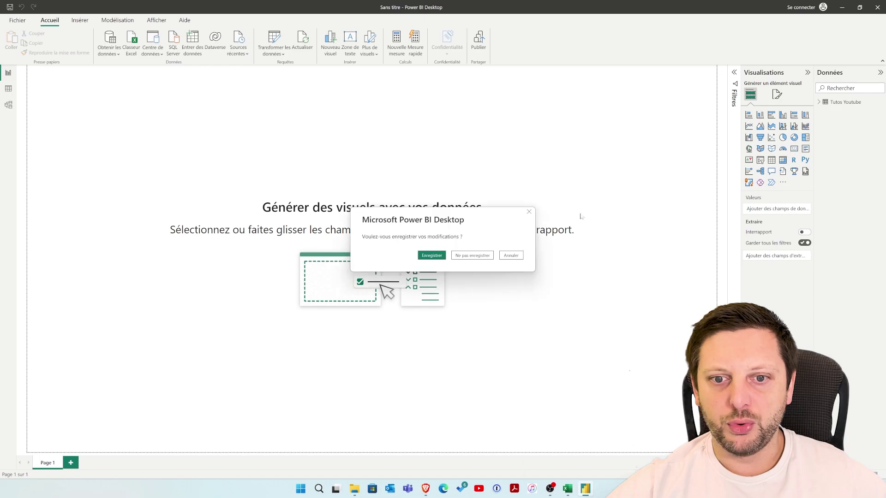
left_click(484, 256)
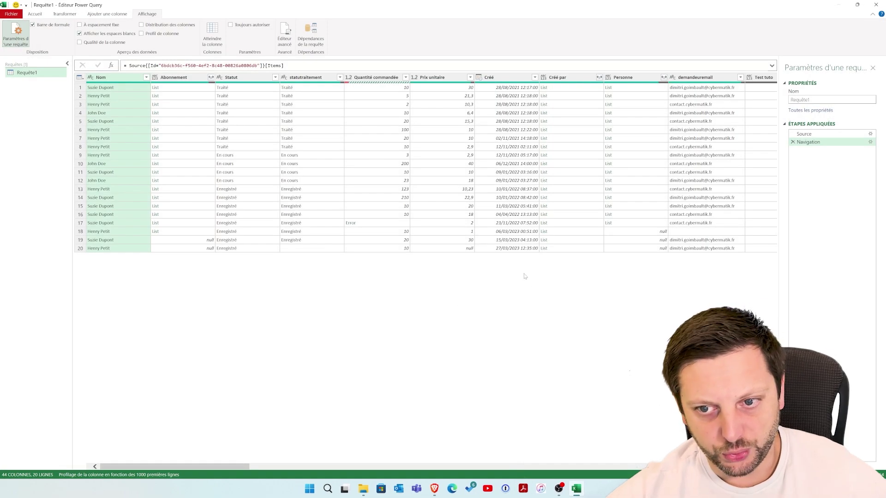
Delete every column from Type de contenu through the last column, keeping 22 columns
left_click_drag(226, 466, 367, 467)
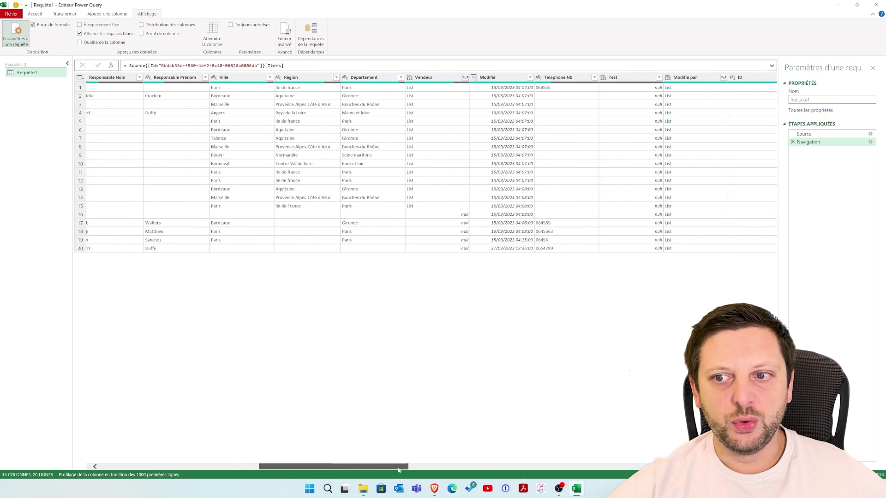
left_click_drag(367, 466, 459, 466)
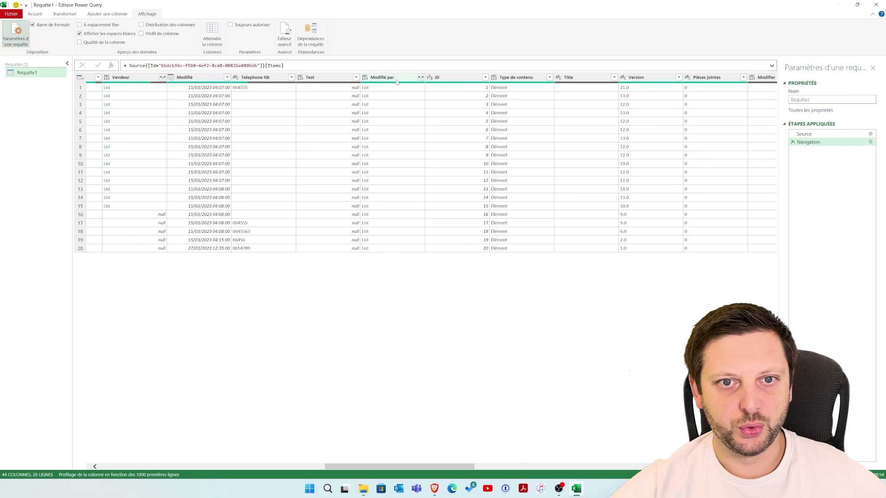
left_click(423, 81)
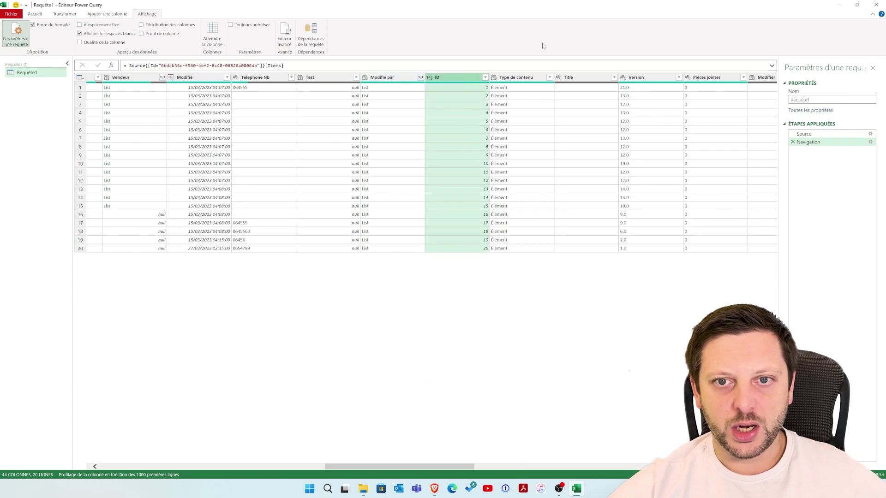
left_click(520, 79)
left_click_drag(439, 469, 765, 94)
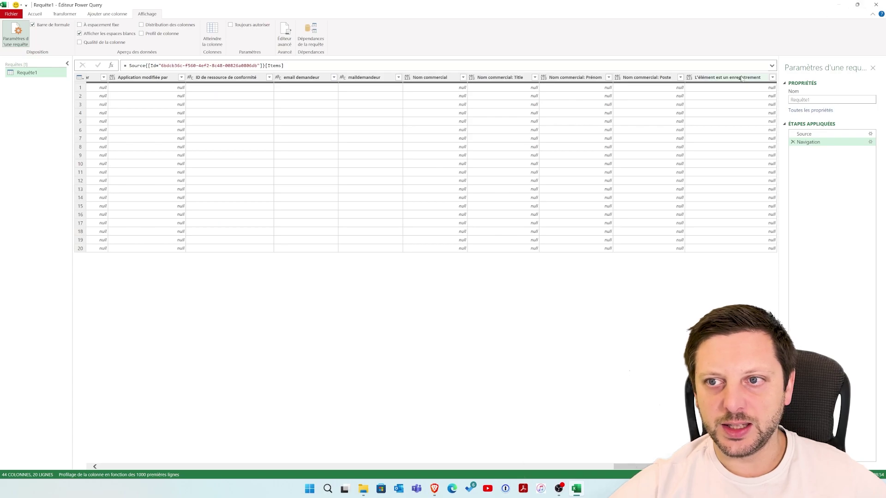
left_click(742, 79, "shift")
right_click(742, 78)
left_click(762, 86)
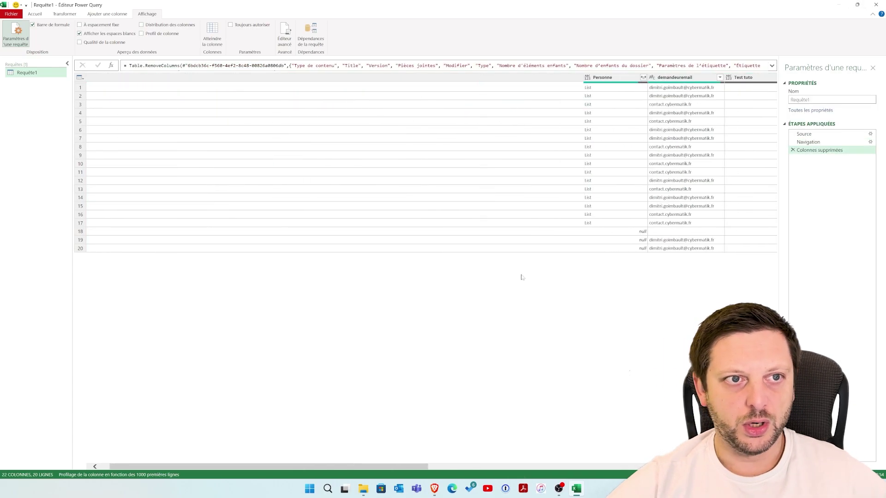
left_click(34, 14)
Load the trimmed query into Excel and check demandeuremail and Quantité commandée values
left_click(16, 35)
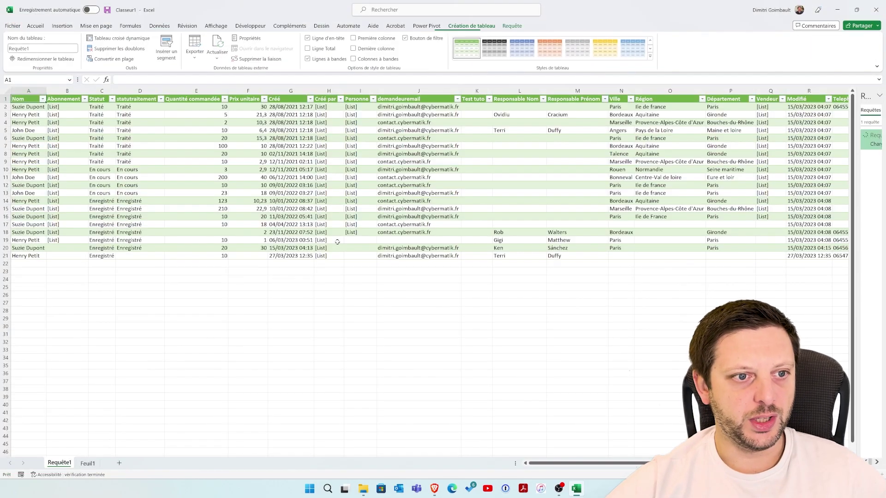
left_click(450, 223)
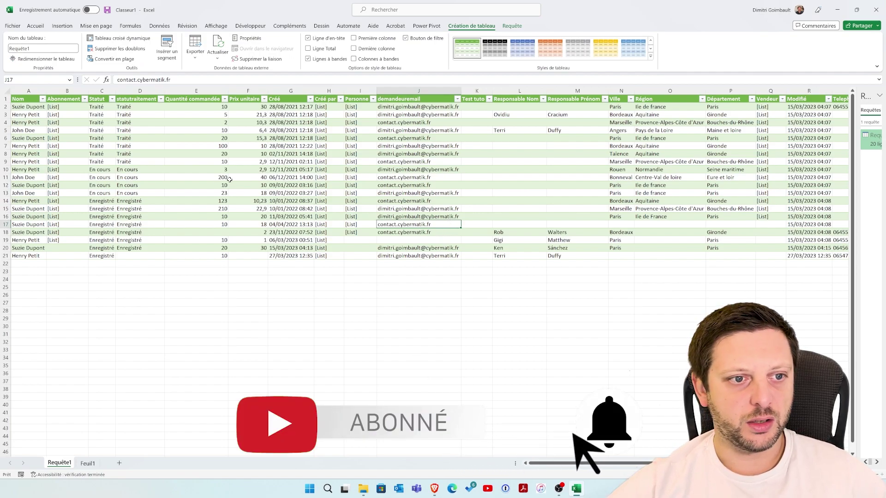
left_click(206, 185)
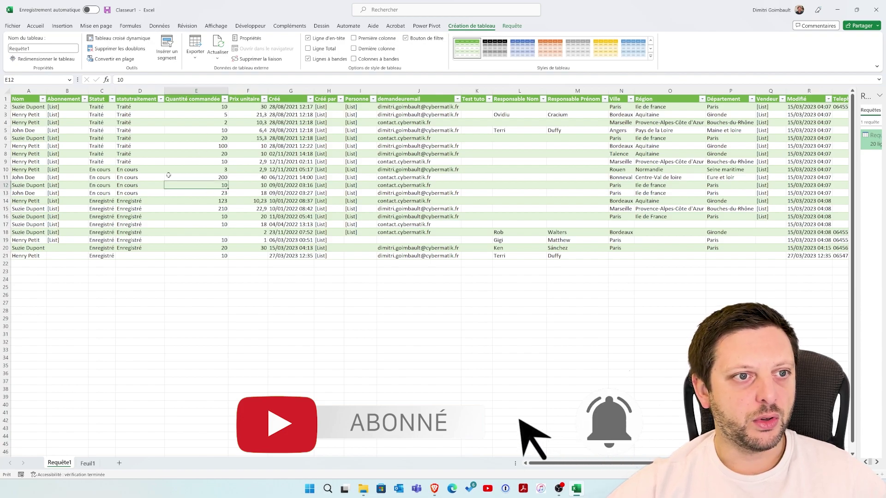
left_click(168, 175)
Start a pivot table from the Requête1 table on a new worksheet
left_click(158, 26)
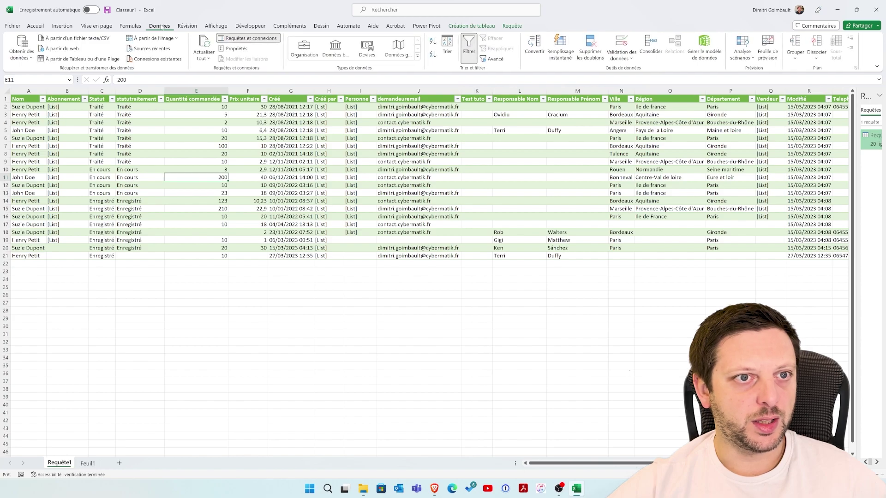
left_click(61, 26)
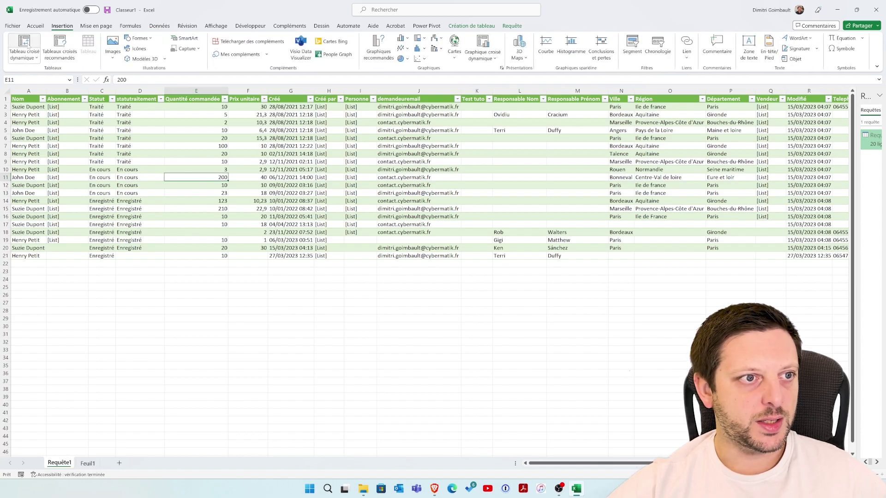
left_click(24, 46)
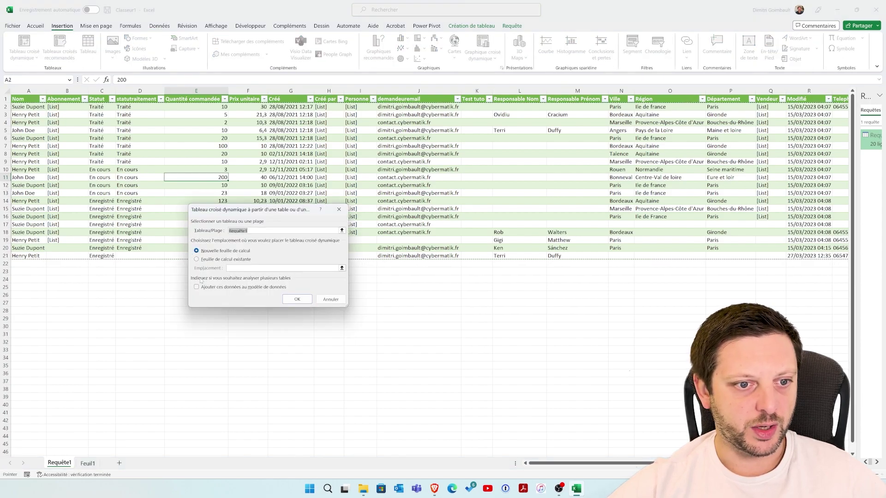
Create a pivot with Nom as rows summing Quantité commandée and Prix unitaire, then return to Requête1
left_click(297, 299)
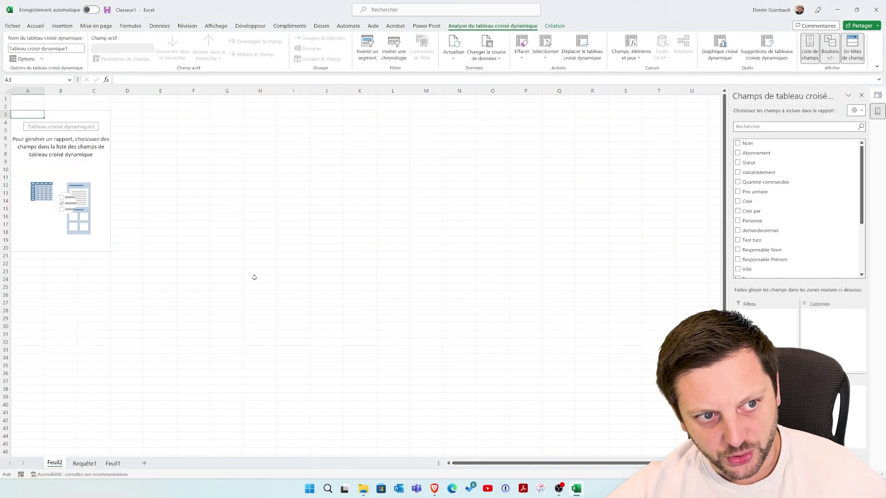
scroll(767, 198, "down", 3)
scroll(771, 198, "up", 3)
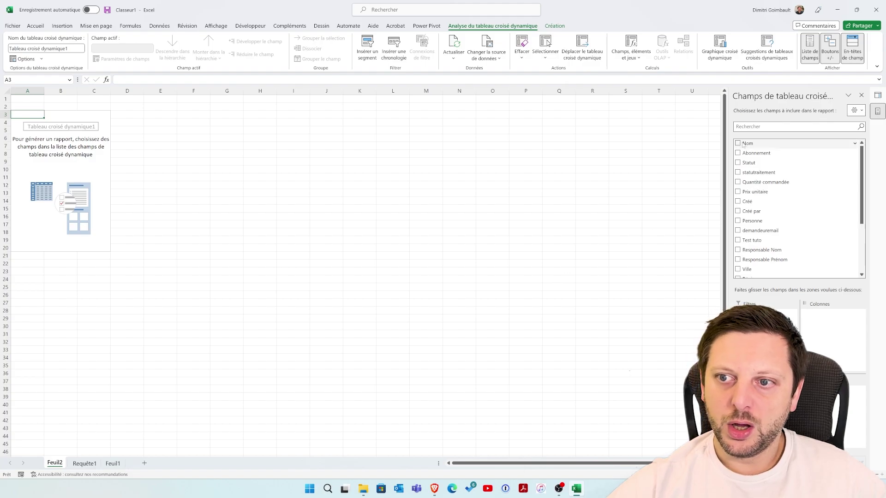
left_click_drag(743, 145, 767, 326)
left_click_drag(761, 411, 761, 412)
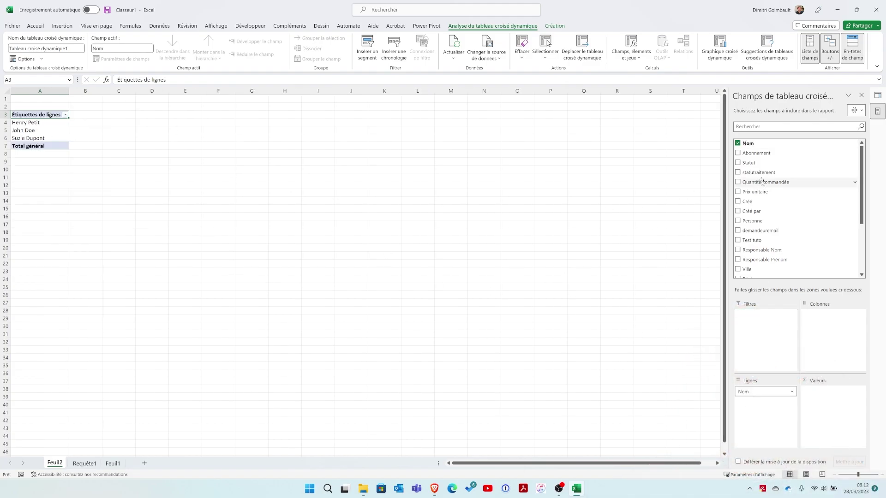
left_click_drag(766, 182, 844, 413)
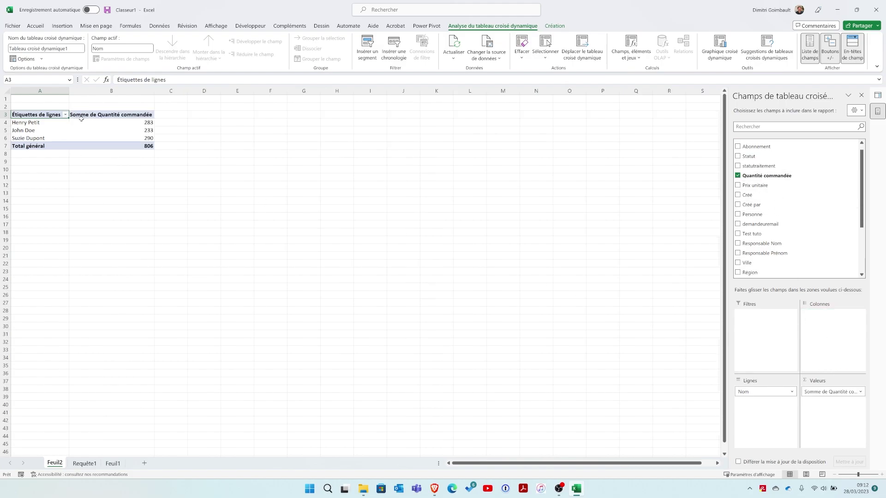
left_click_drag(755, 185, 815, 420)
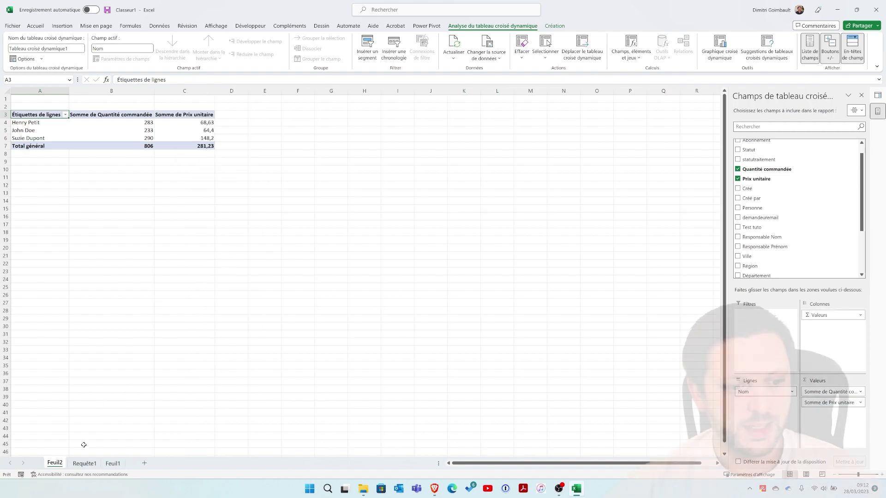
left_click(85, 463)
left_click(200, 104)
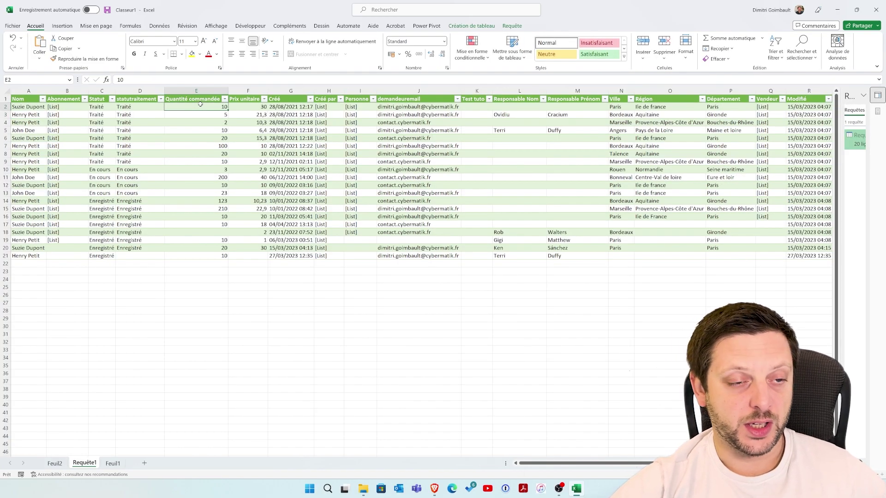
Reopen Requête1 in Power Query from the widened Requêtes et connexions pane
key("Up")
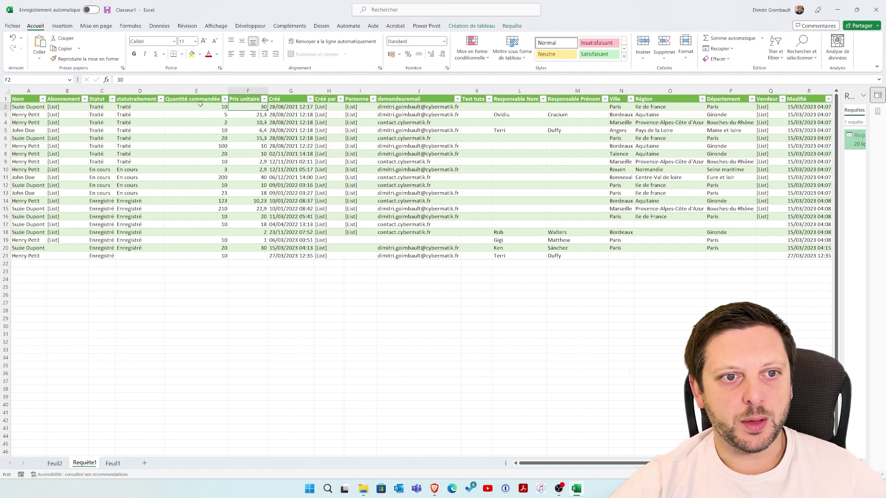
key("Down")
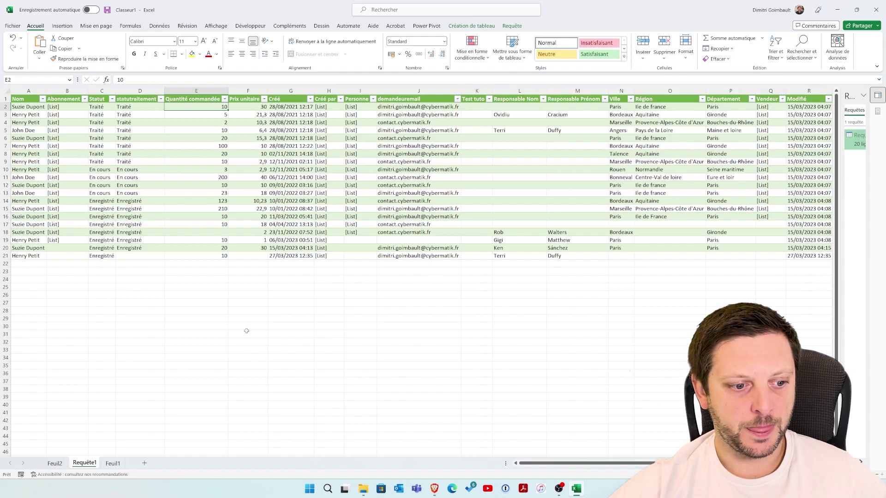
left_click(158, 26)
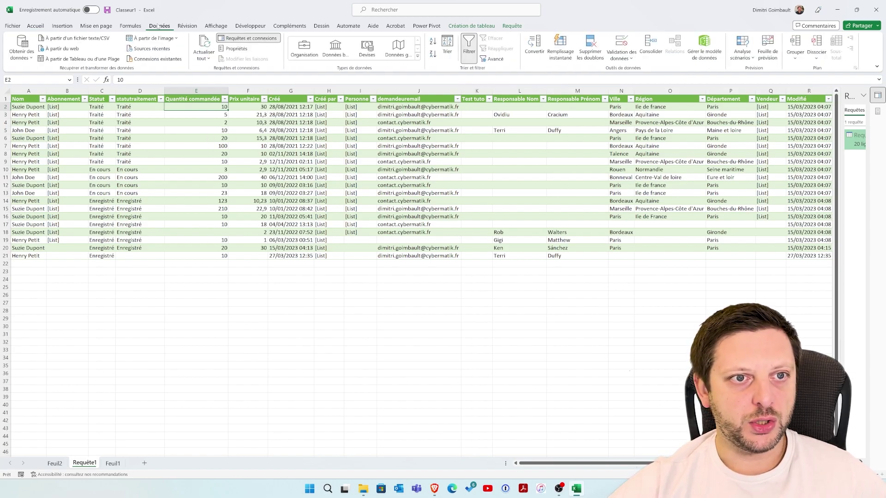
left_click(237, 40)
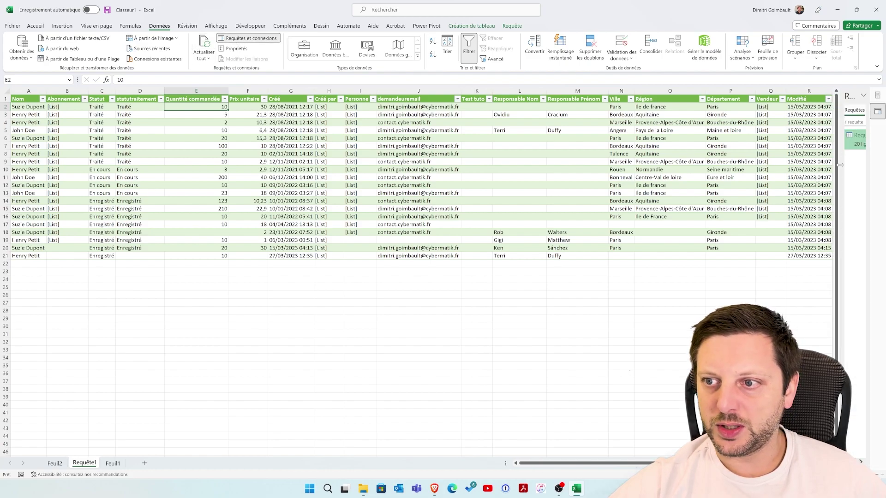
left_click_drag(839, 165, 706, 168)
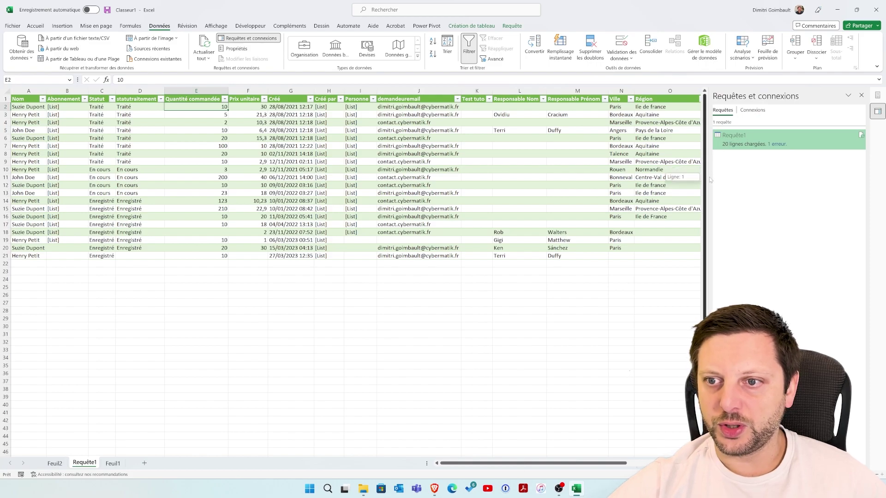
left_click_drag(708, 172, 716, 171)
double_click(762, 148)
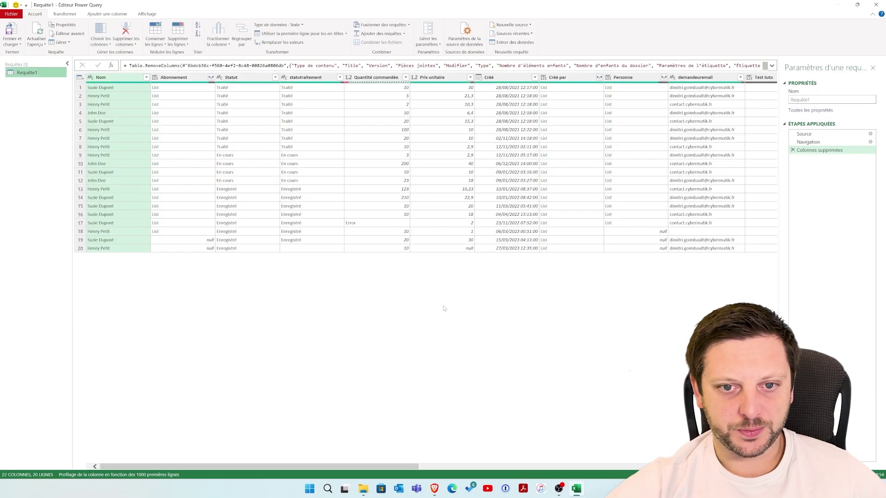
Drill into row 17's Quantité commandée error (2 000 not convertible), then discard that drill-down step
left_click(382, 226)
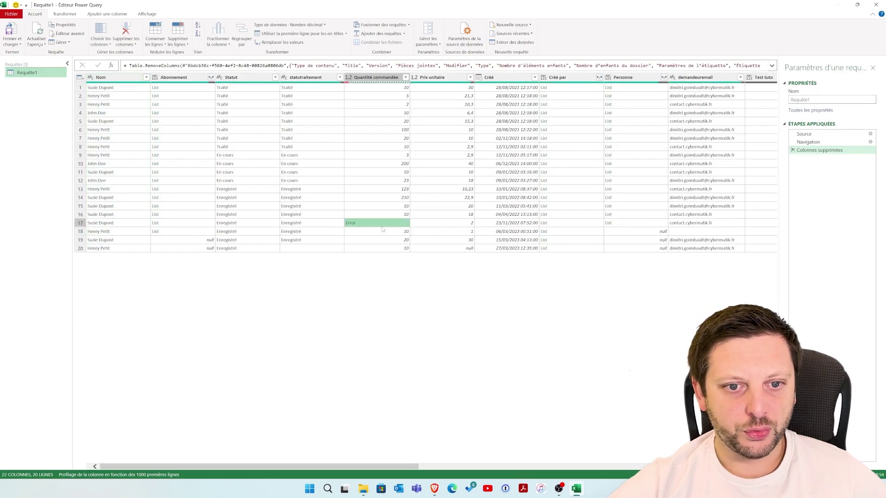
left_click(354, 225)
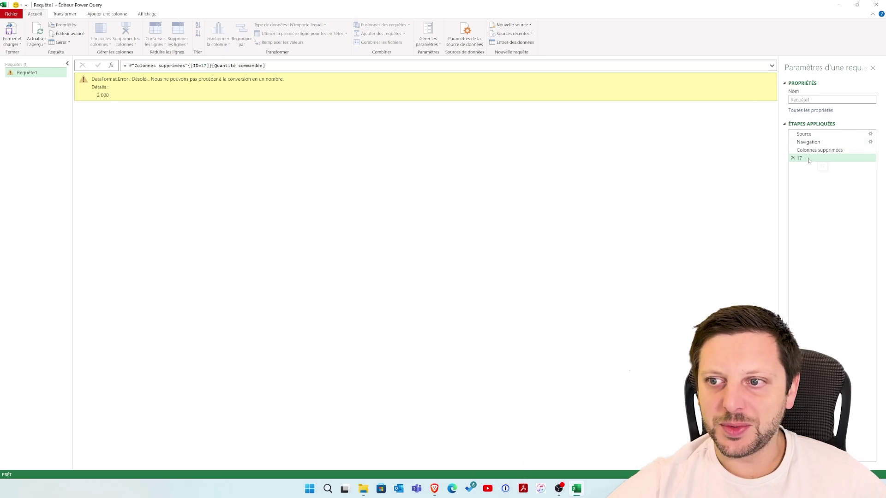
left_click(793, 158)
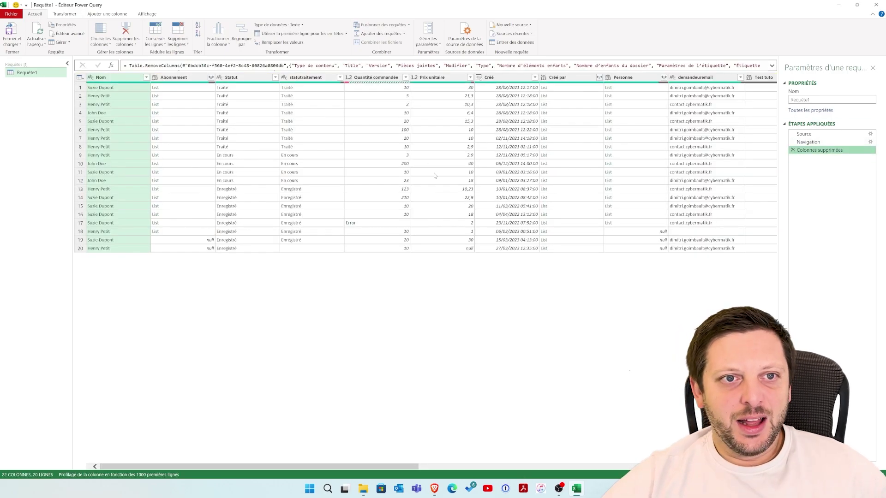
left_click(107, 14)
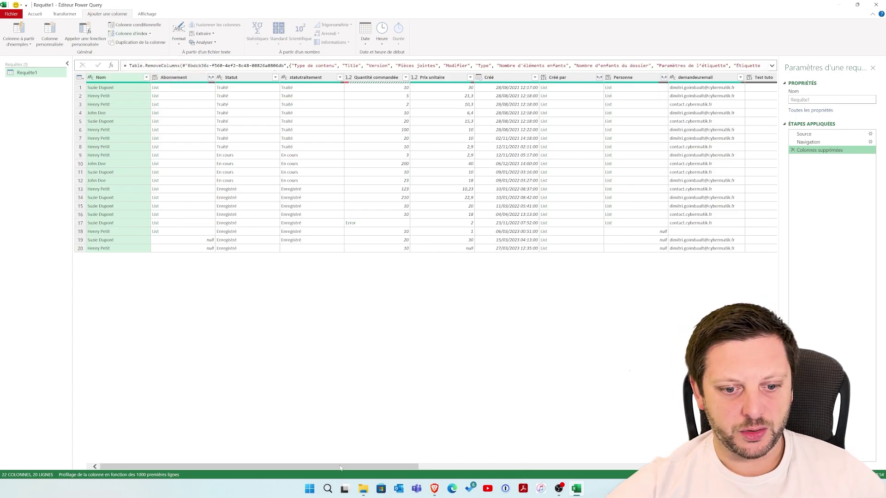
left_click_drag(340, 468, 669, 467)
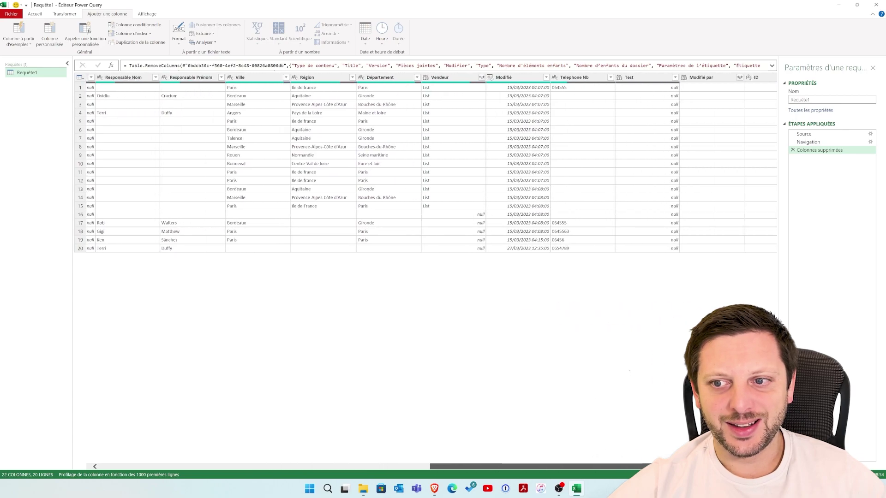
scroll(701, 294, "right", 2)
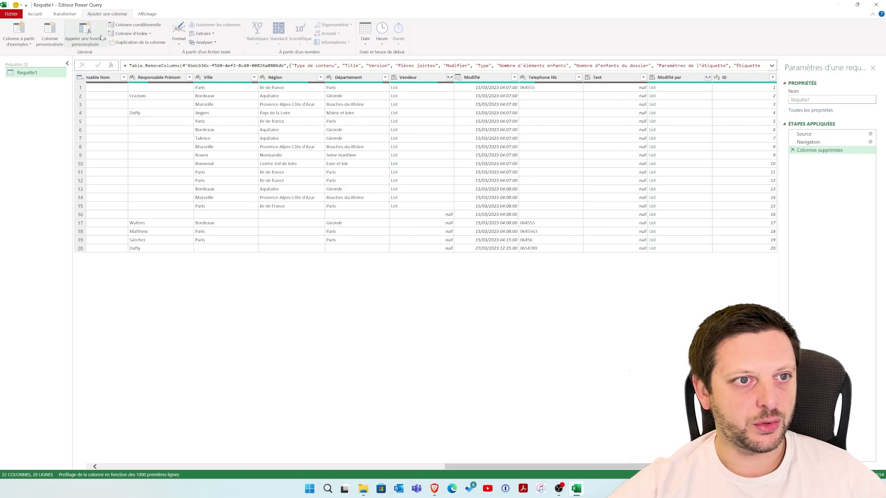
left_click(150, 33)
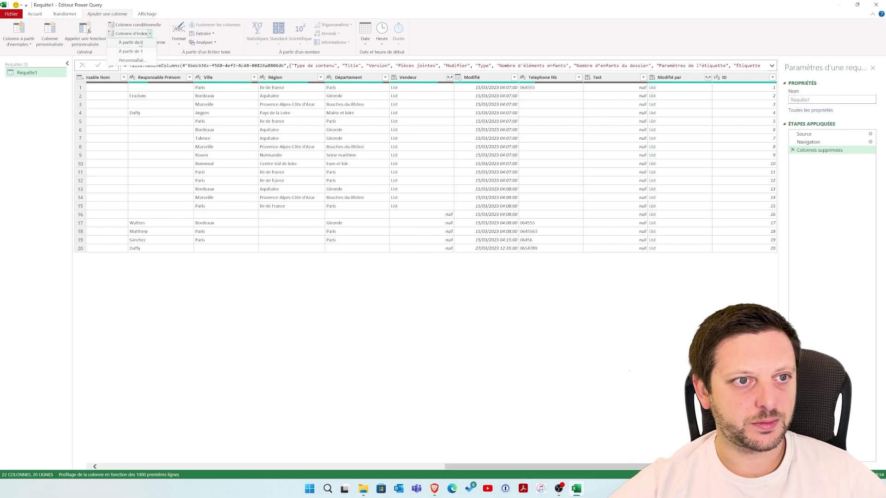
left_click(133, 51)
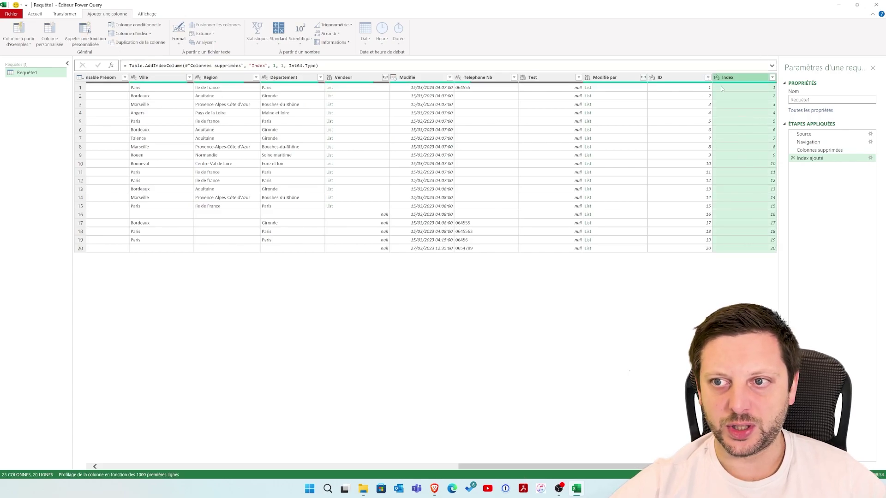
left_click(793, 157)
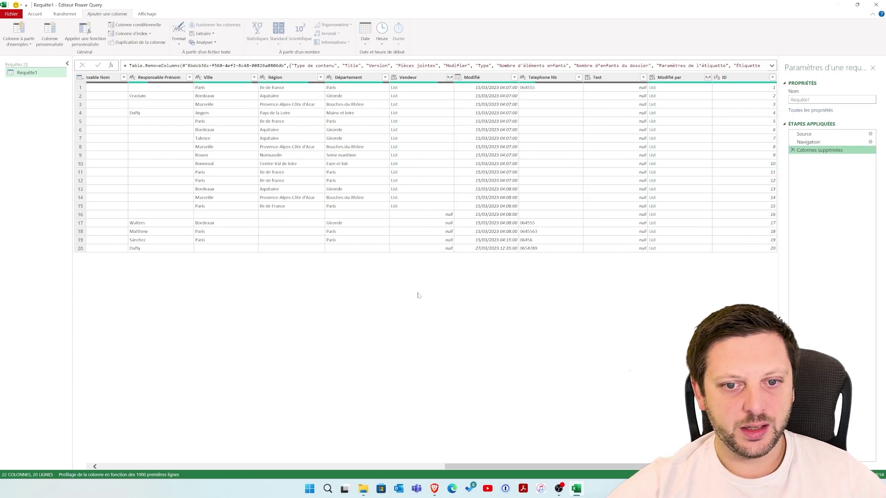
Sort the rows by Ville in ascending order
left_click_drag(506, 470, 392, 470)
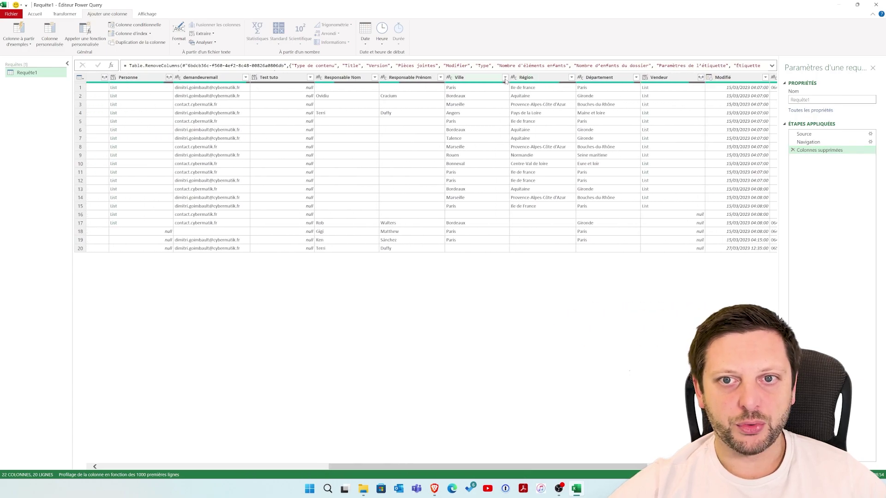
left_click(505, 78)
left_click(487, 88)
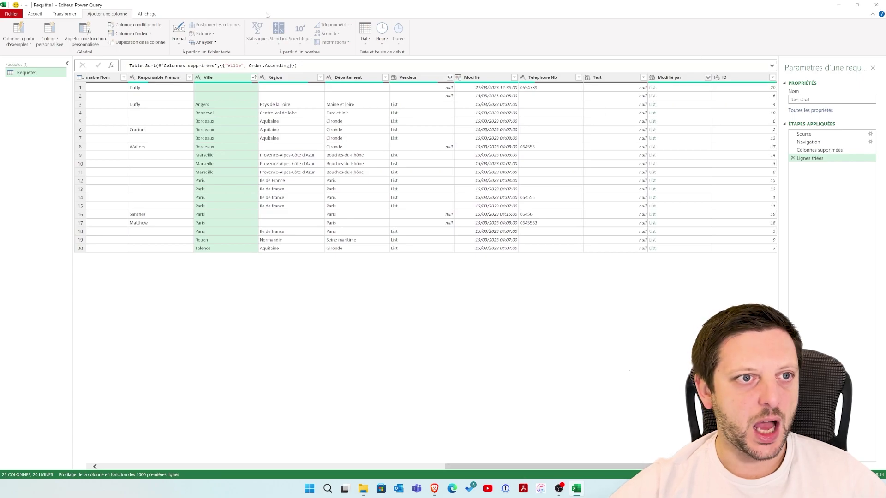
Add an Index column numbered from 1 and scroll to review it
left_click(150, 34)
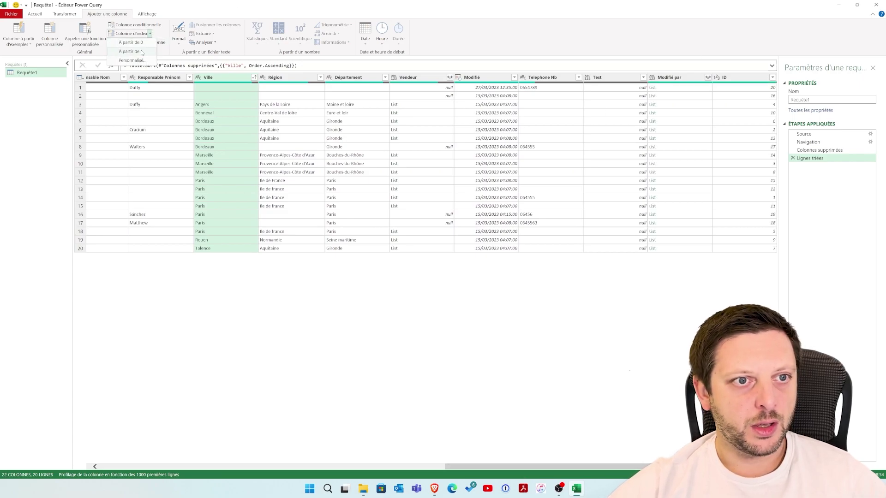
left_click(138, 51)
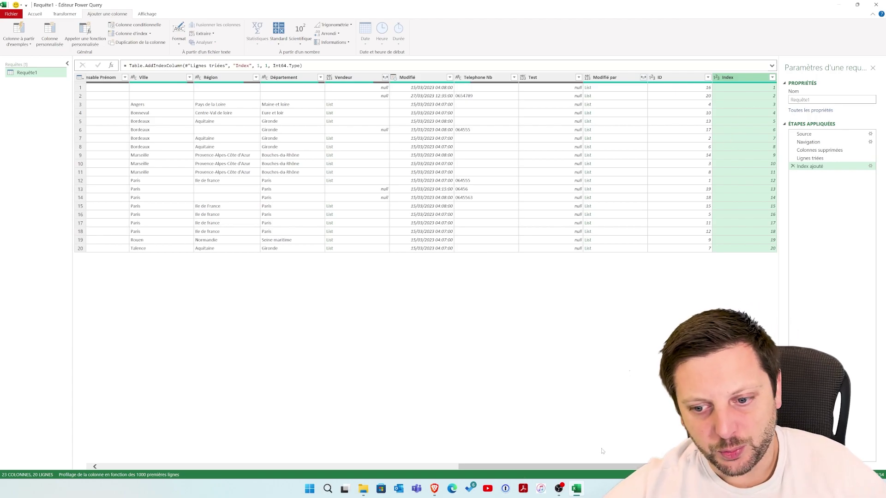
left_click_drag(610, 469, 213, 494)
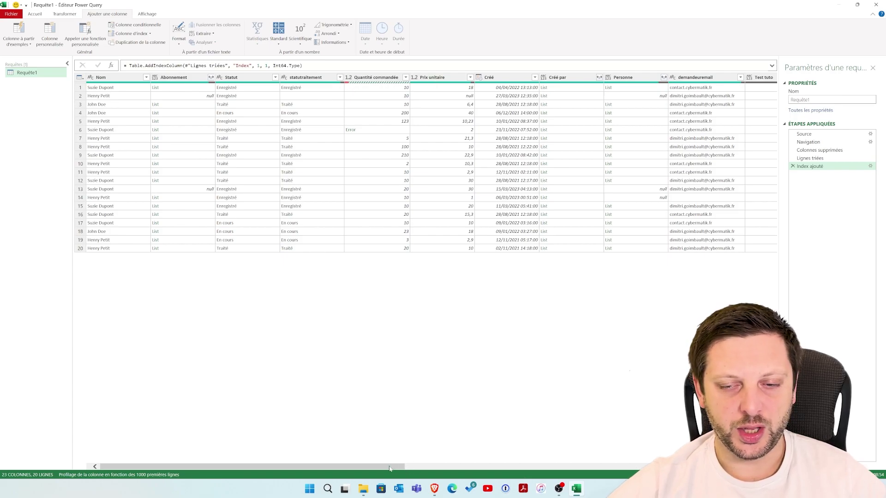
left_click_drag(389, 467, 633, 467)
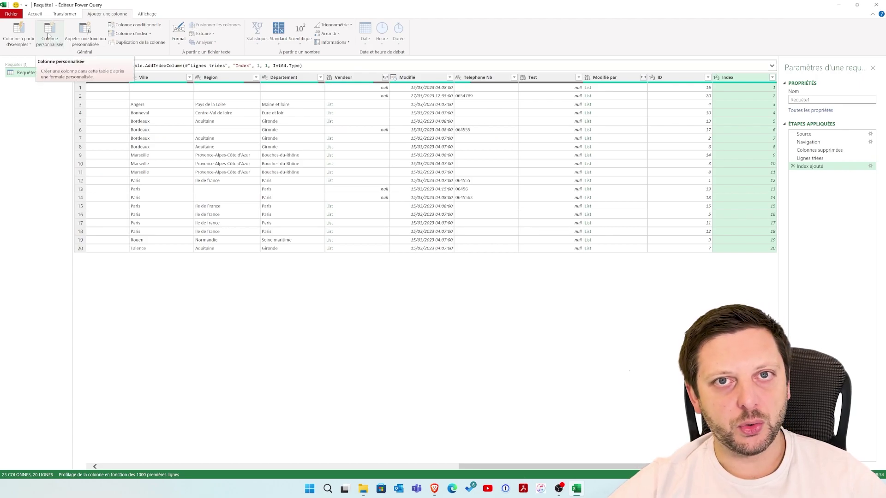
Add custom column 'Total commandé' with formula [Quantité commandée]*[Prix unitaire]
left_click(48, 35)
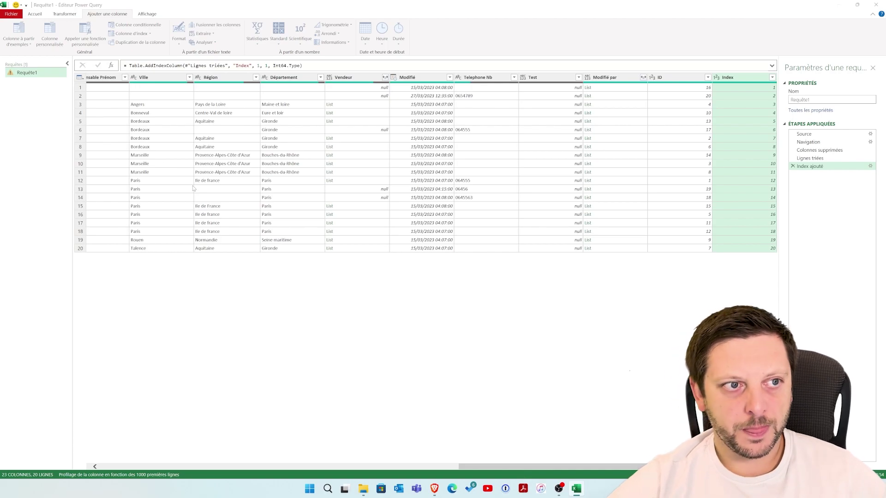
key("ctrl+a")
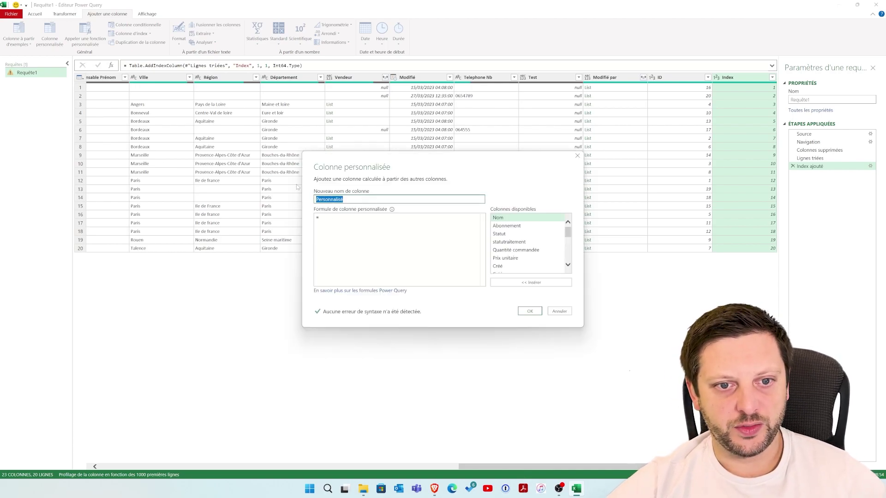
type("Total")
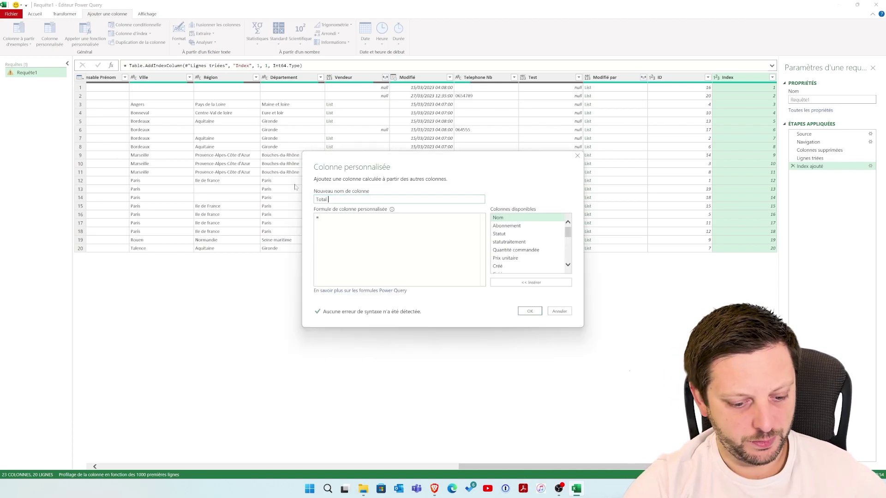
type(" commandé")
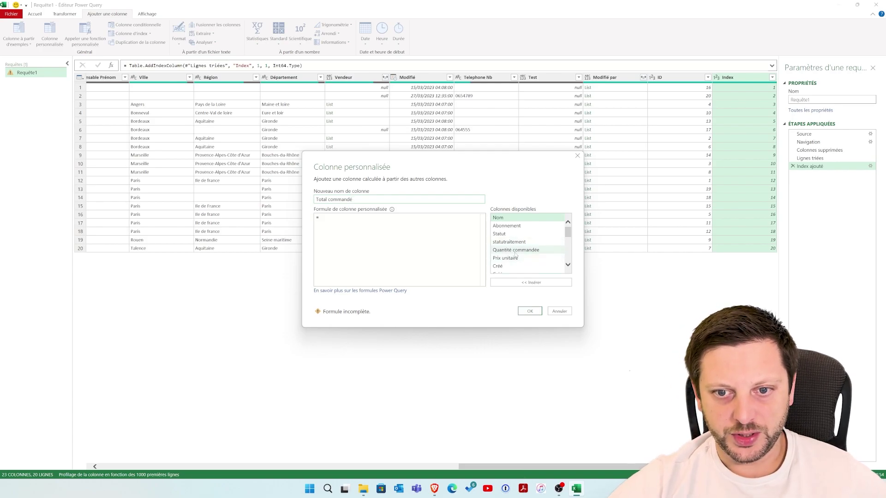
double_click(515, 250)
type("*")
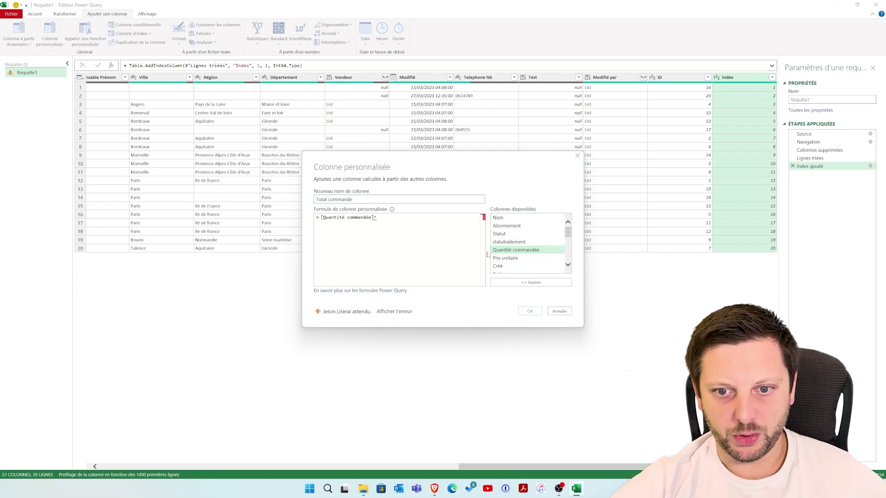
double_click(505, 258)
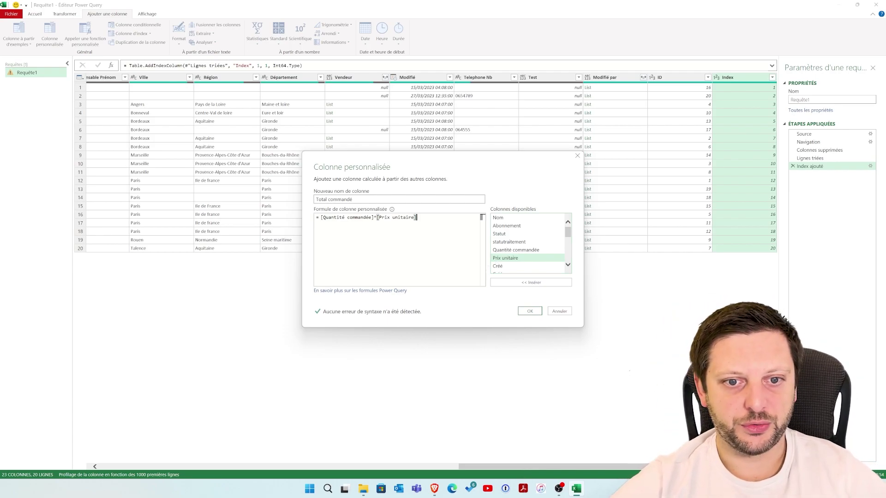
left_click(528, 314)
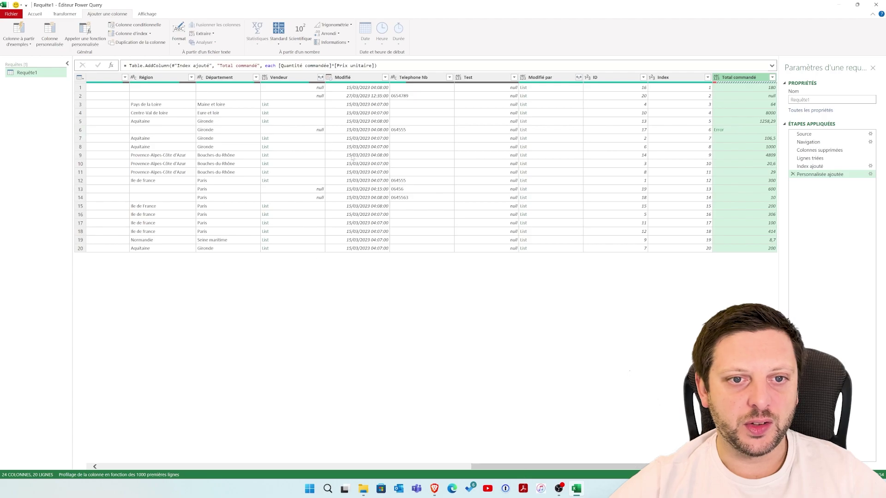
Read the DataFormat.Error in row 6 of Total commandé, check row 15, then start dragging the column left
left_click_drag(565, 465, 258, 466)
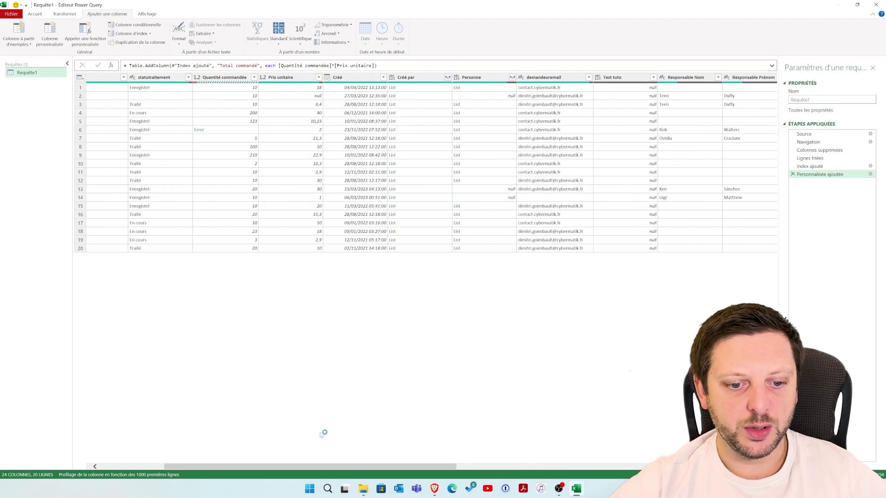
left_click_drag(336, 466, 644, 466)
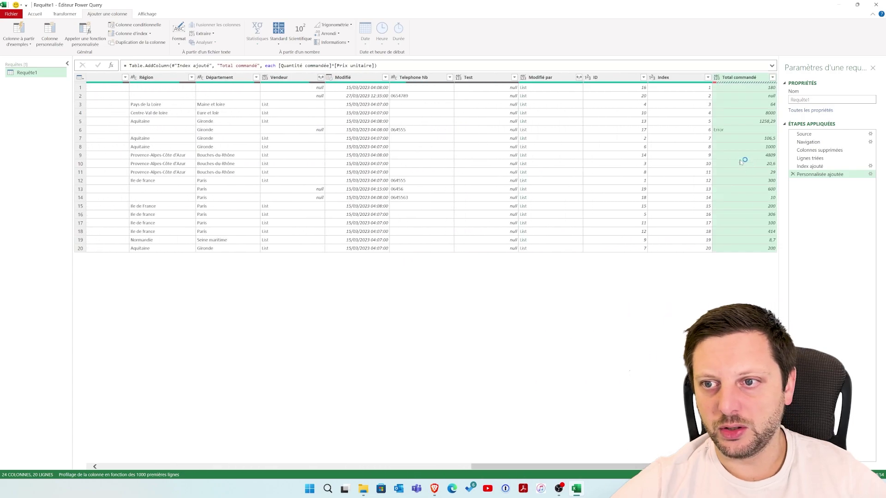
left_click(731, 130)
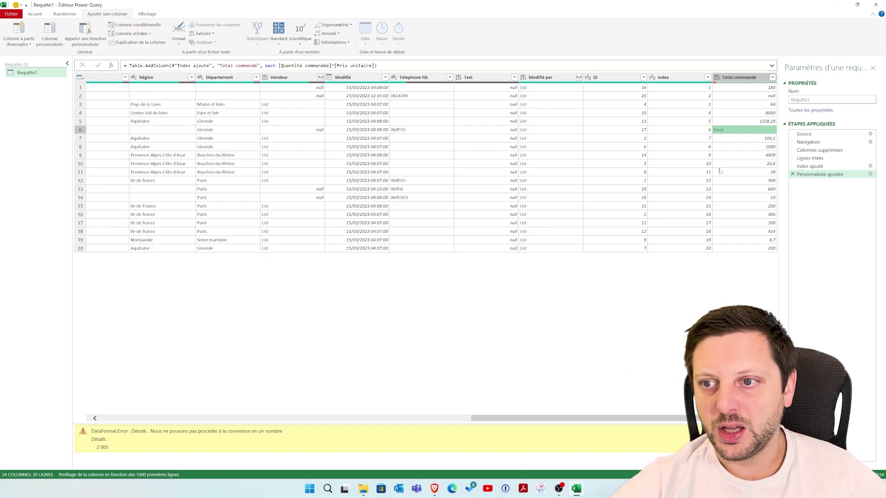
left_click(734, 206)
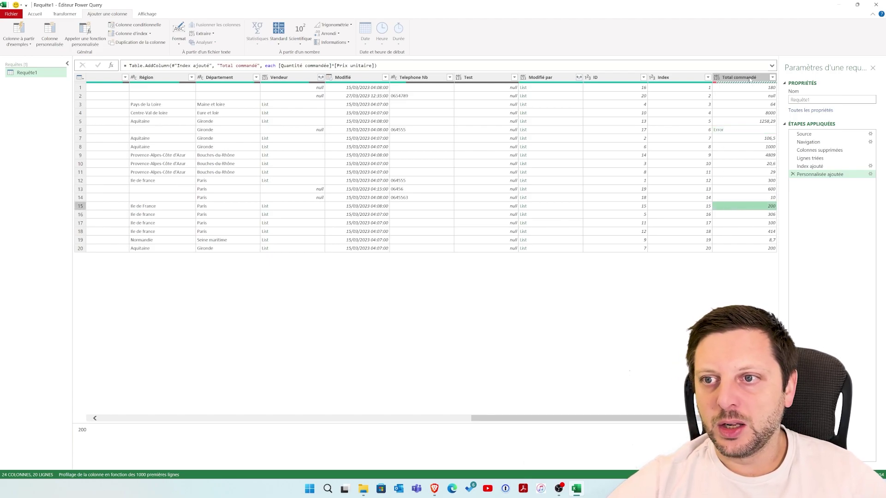
left_click_drag(750, 78, 84, 94)
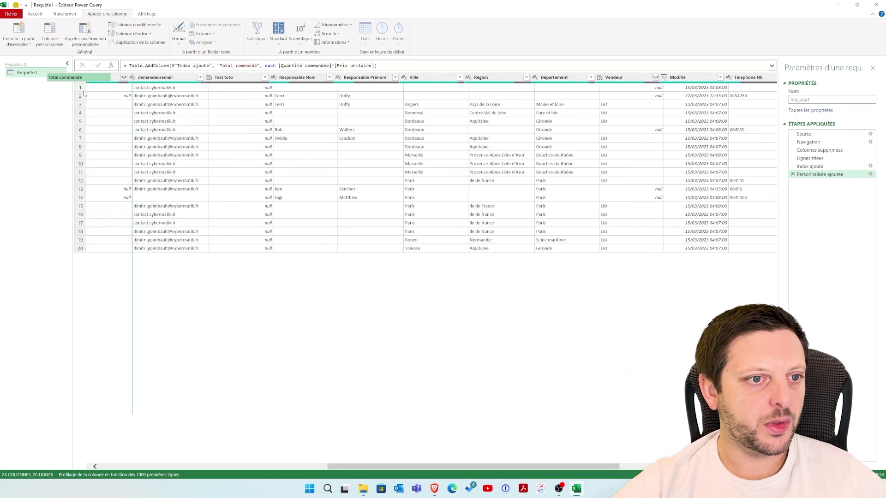
Drop Total commandé right after Prix unitaire and scroll through the columns to review
left_click_drag(85, 93, 151, 84)
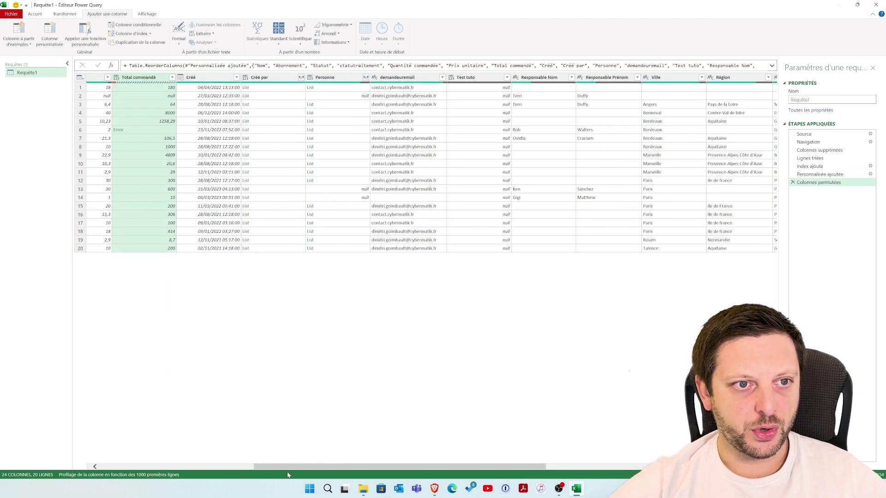
left_click_drag(276, 471, 175, 470)
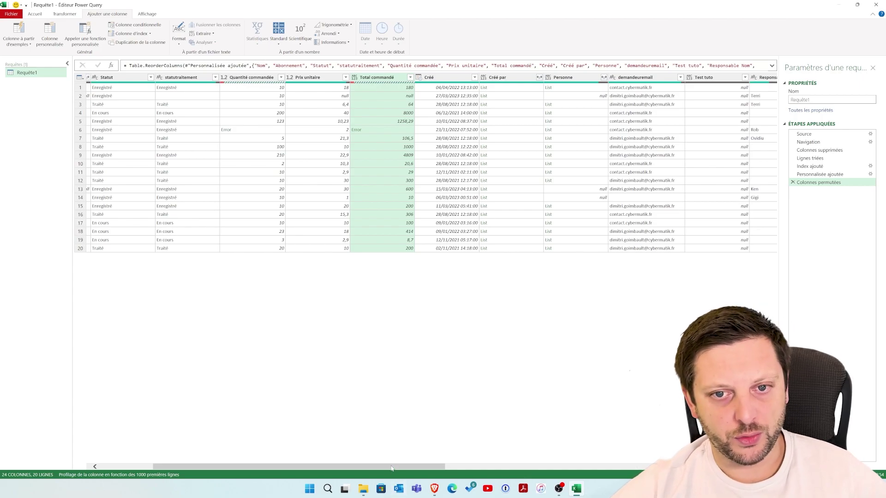
left_click_drag(392, 469, 416, 467)
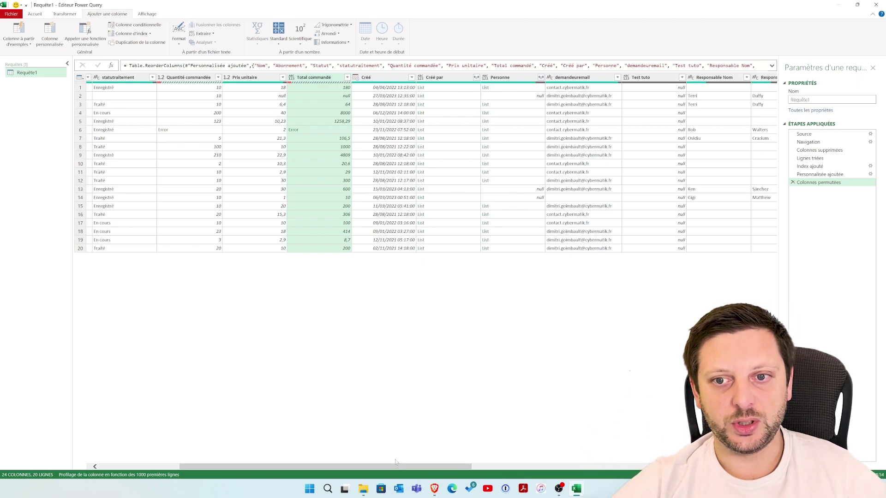
left_click_drag(395, 465, 612, 465)
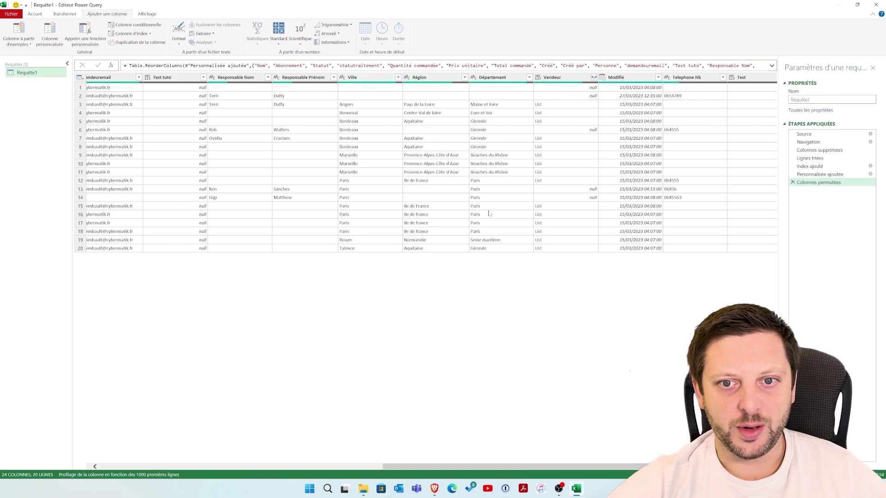
left_click_drag(497, 466, 585, 465)
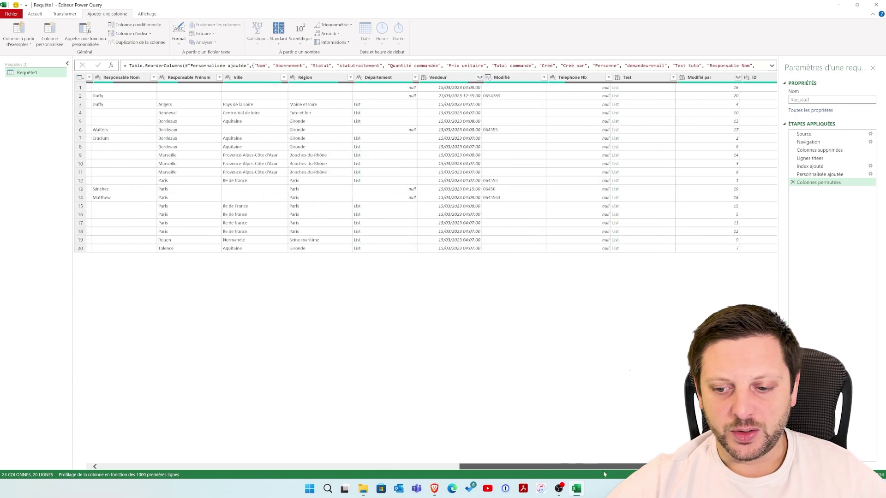
Start a new custom column named 'Adresse'
left_click(50, 32)
key("ctrl+a")
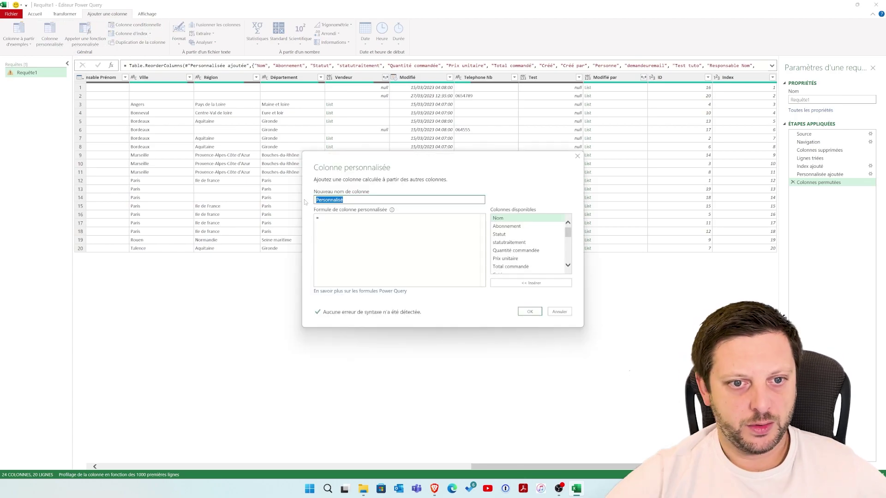
type("A")
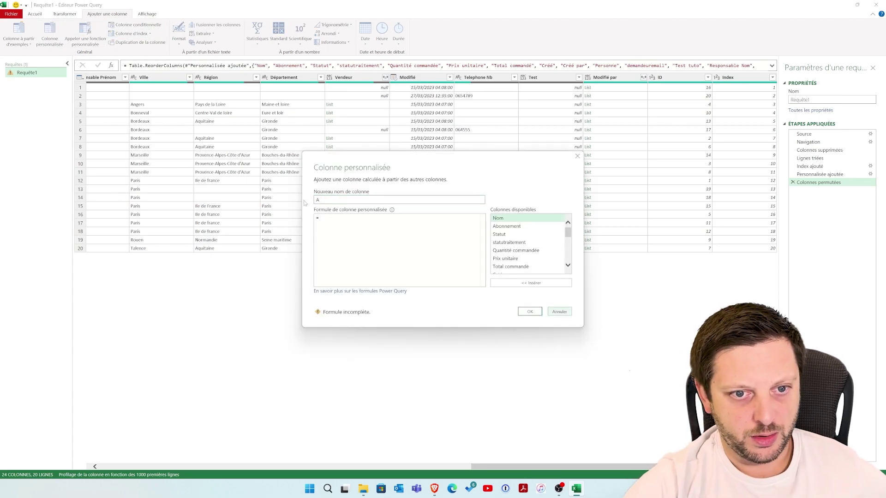
left_click(318, 200)
type("dr")
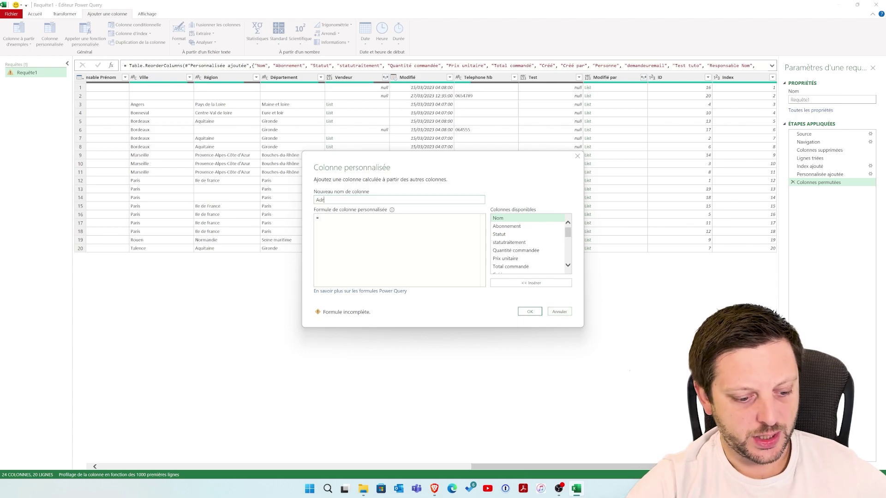
type("esse")
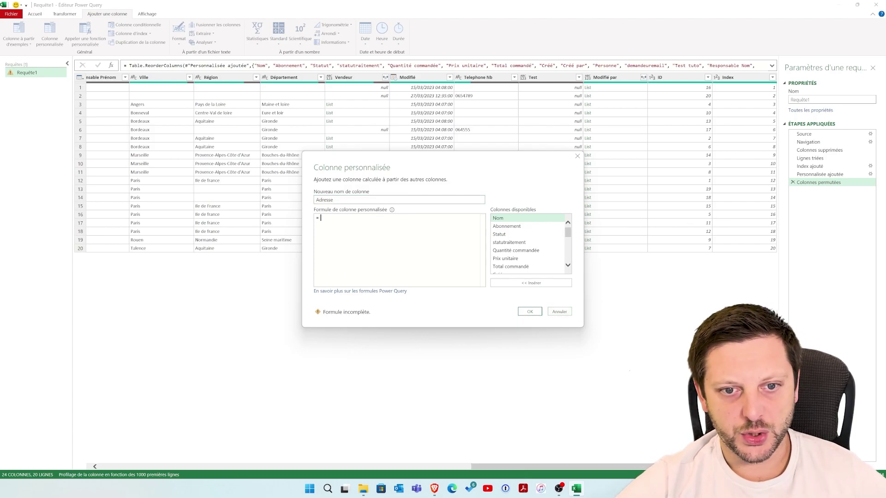
Set its formula to Ville, Département and Région joined with ";" and confirm
scroll(547, 246, "down", 2)
scroll(546, 243, "down", 1)
scroll(546, 244, "down", 1)
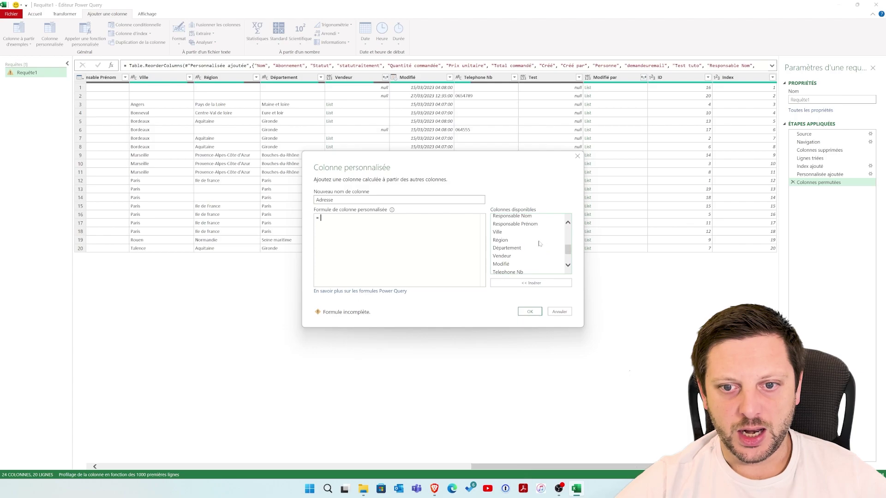
double_click(522, 234)
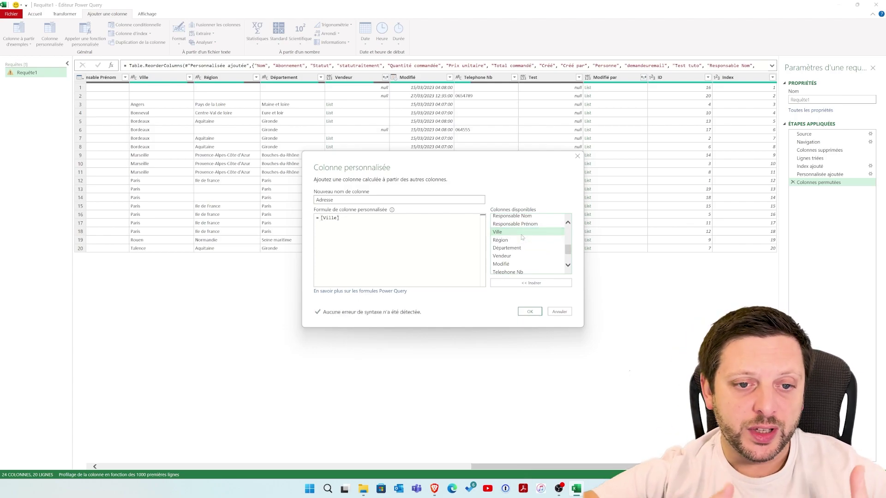
type("& ")
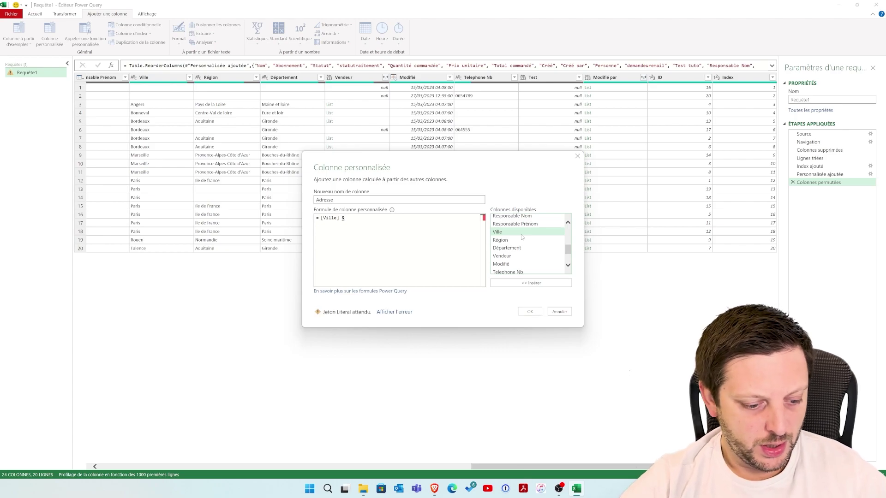
type("\";\"")
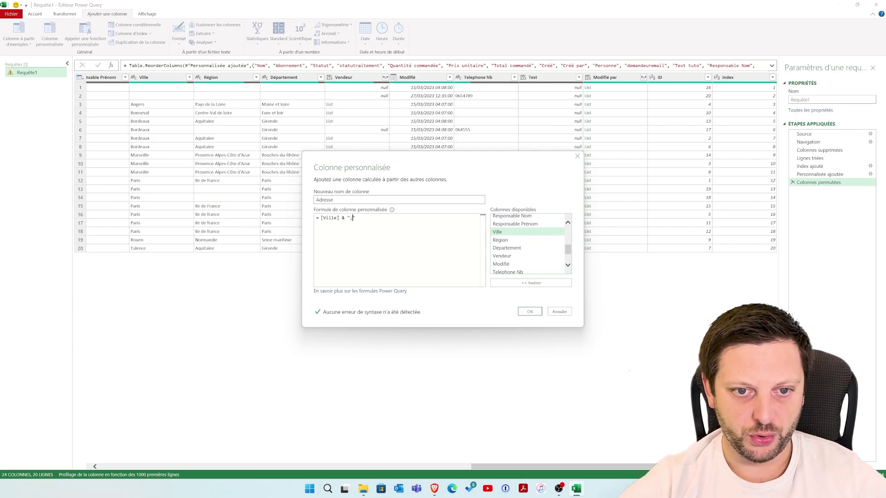
type(" &")
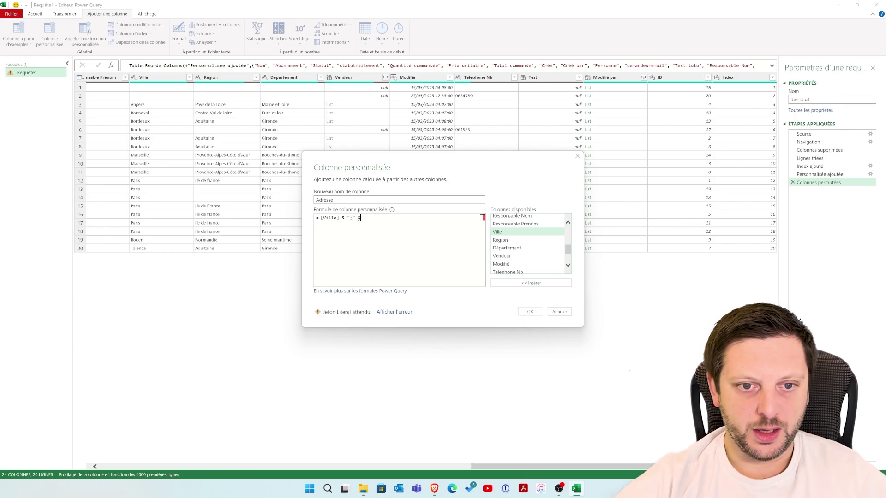
double_click(503, 248)
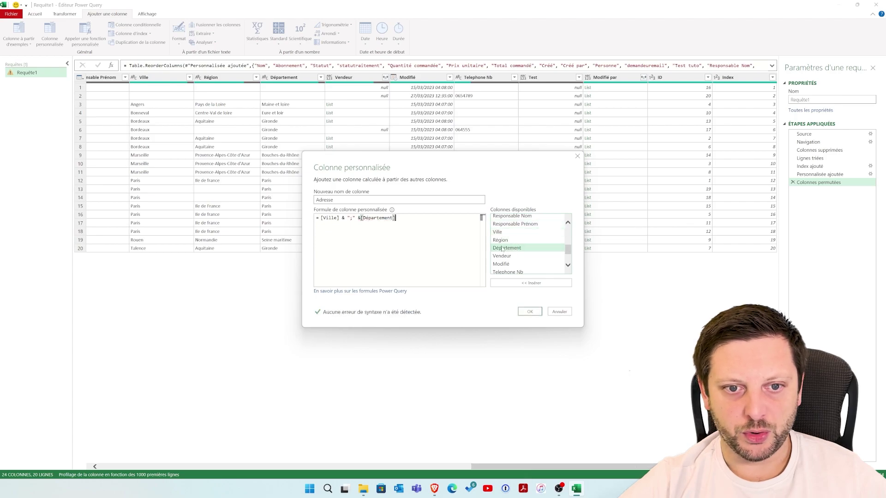
type(" &")
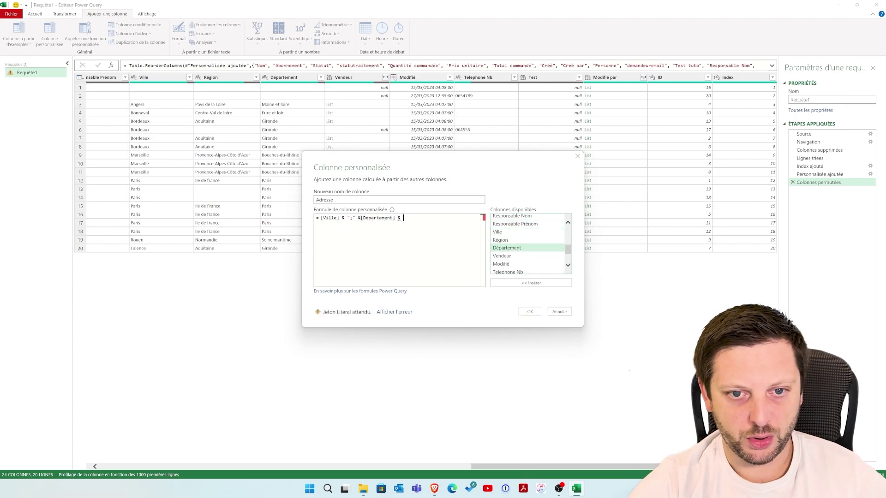
type(" \";\"")
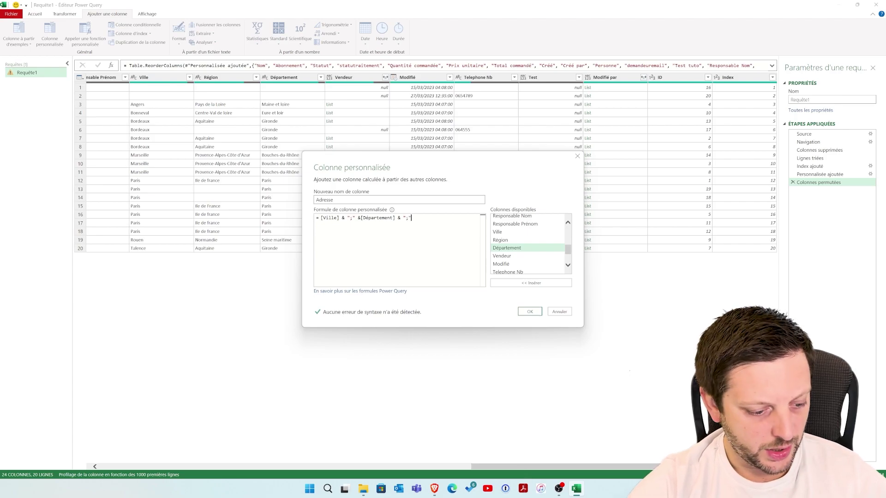
type(" &")
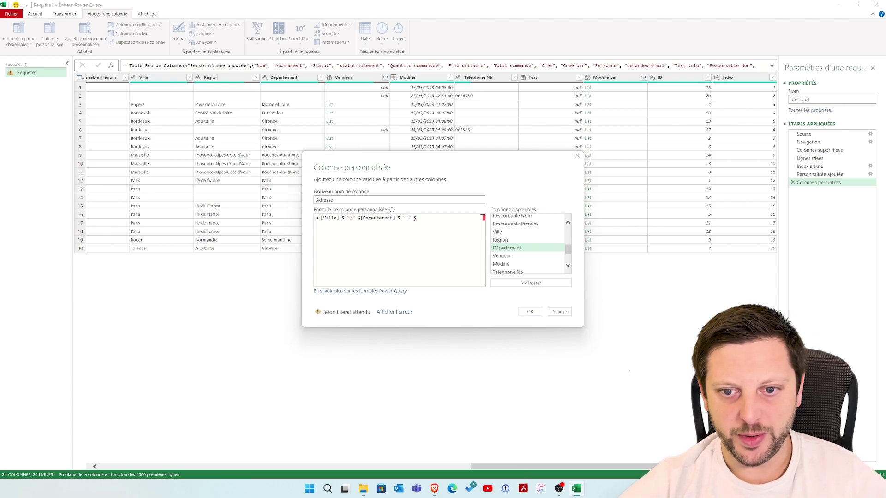
double_click(499, 240)
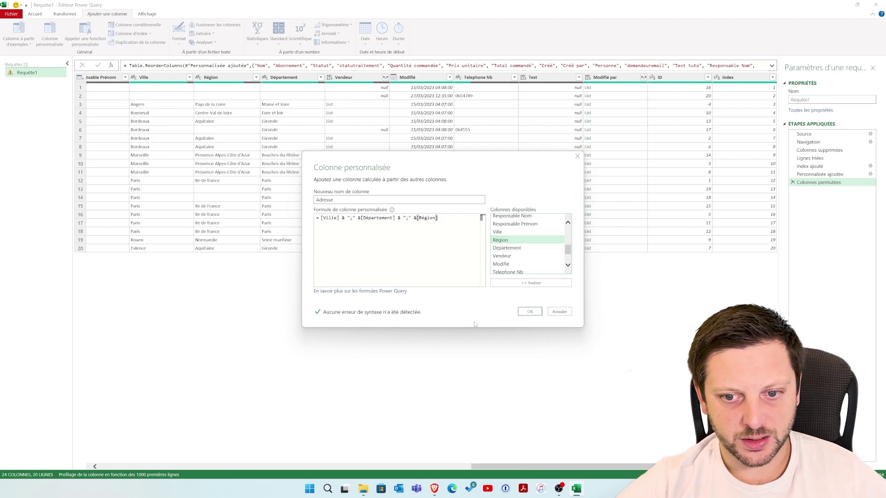
left_click(530, 311)
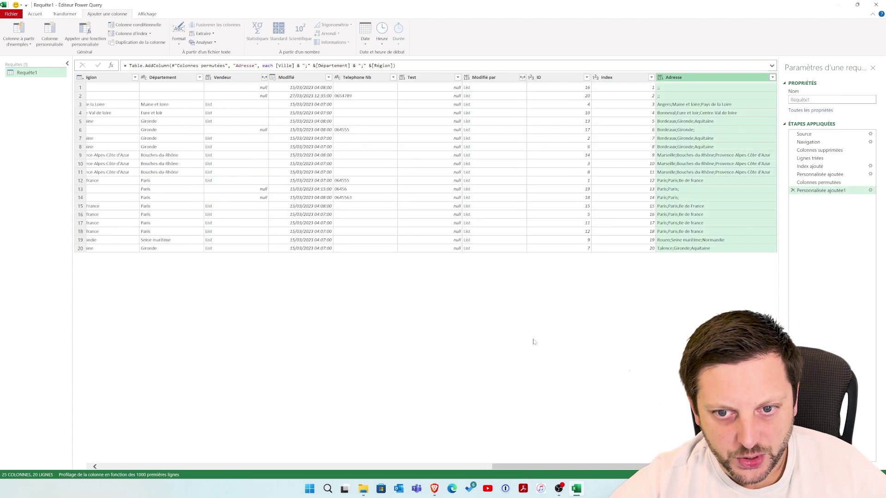
Move the Adresse column so it sits directly after Département in the query
left_click(671, 106)
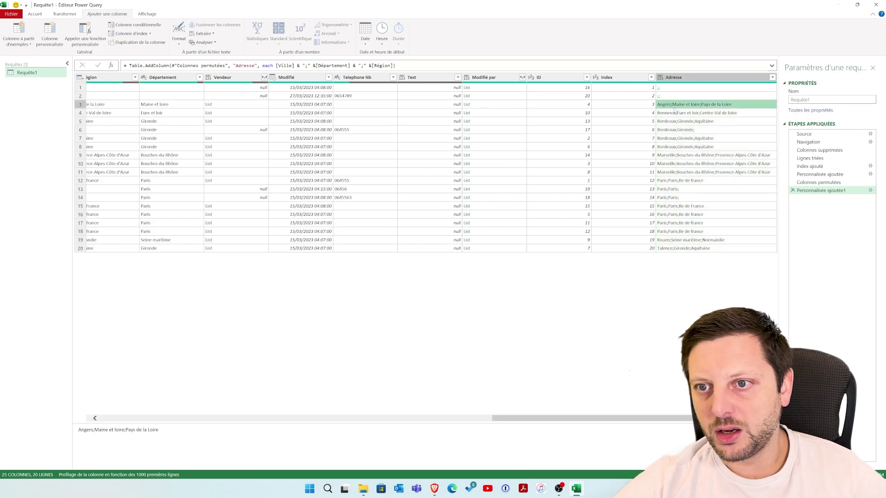
mouse_move(716, 79)
left_mouse_down()
mouse_move(188, 99)
mouse_move(269, 268)
left_mouse_up()
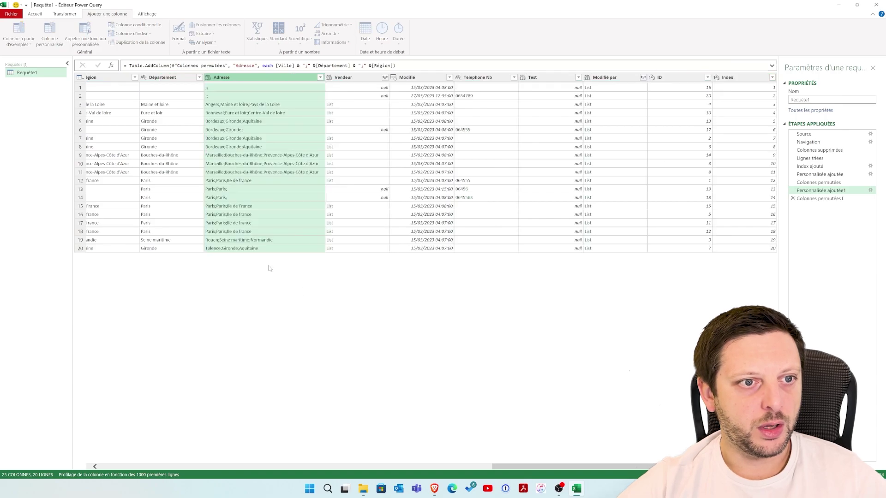
scroll(390, 189, "up", 5)
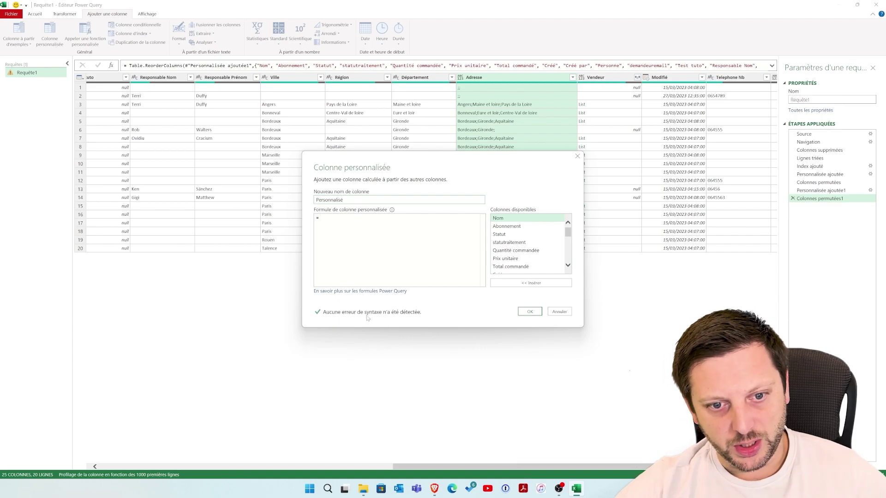
Open the Microsoft Learn Power Query formula documentation and browse it
left_click(330, 294)
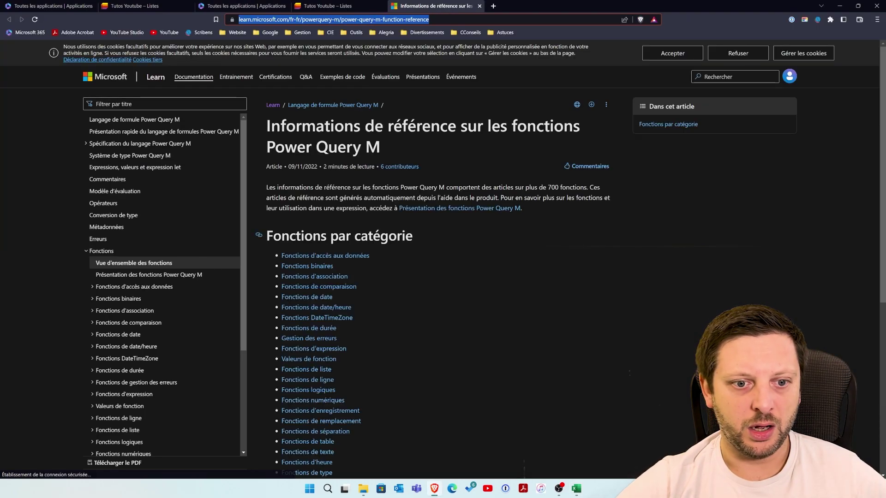
scroll(300, 208, "down", 3)
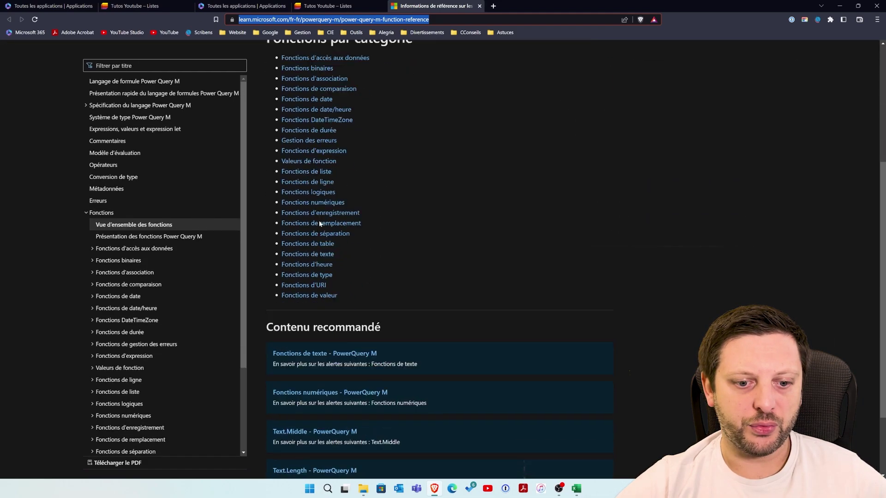
scroll(320, 223, "down", 2)
scroll(320, 224, "up", 5)
scroll(320, 223, "down", 1)
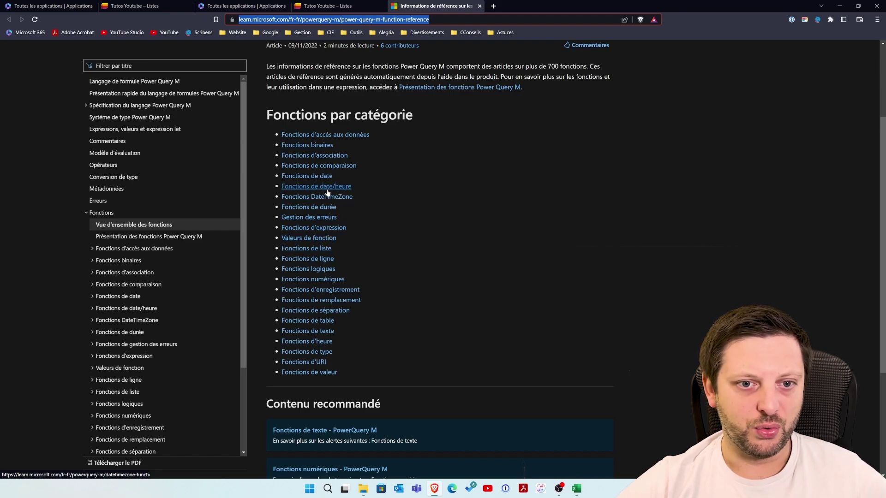
Read the Power Query M comparison functions reference, then close that page
left_click(328, 167)
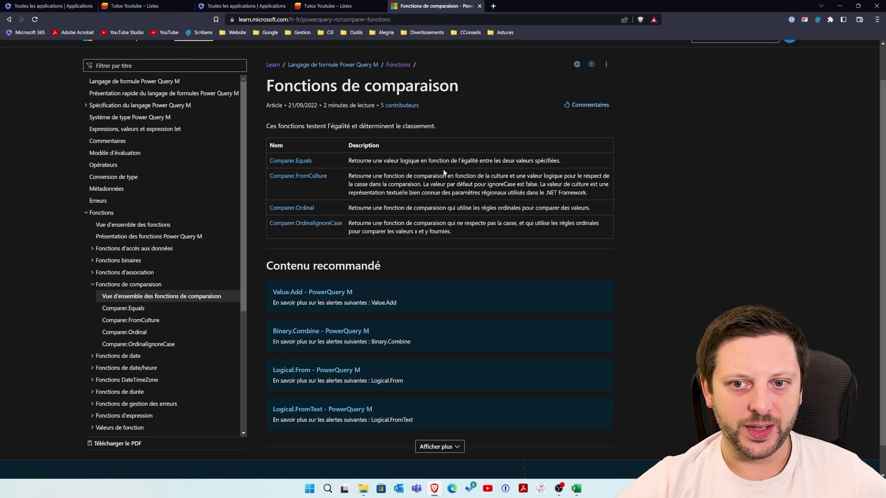
scroll(313, 187, "up", 1)
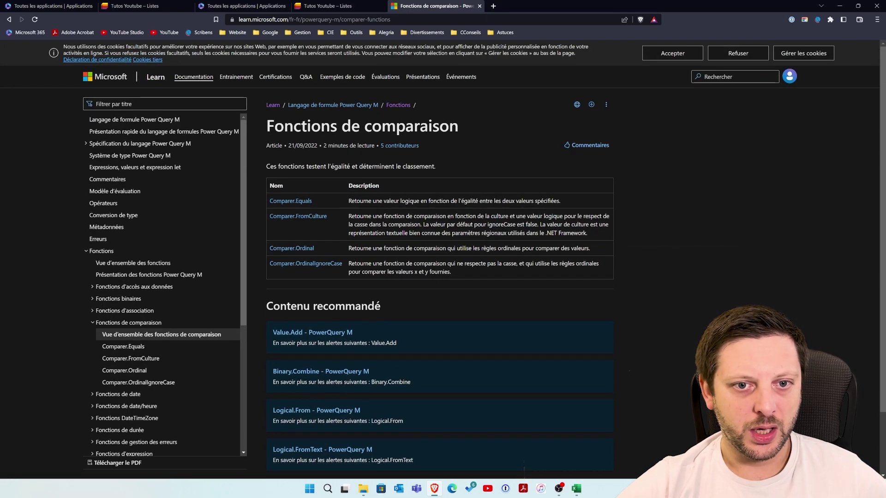
scroll(360, 217, "down", 2)
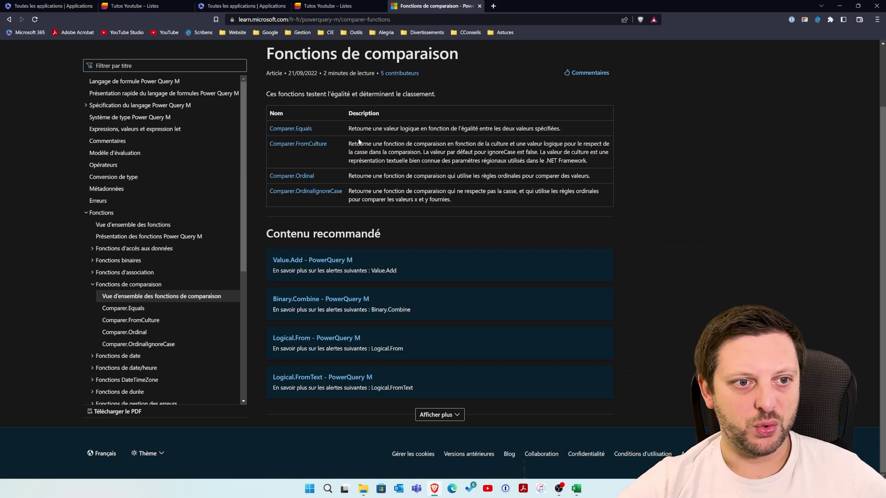
key("ctrl+w")
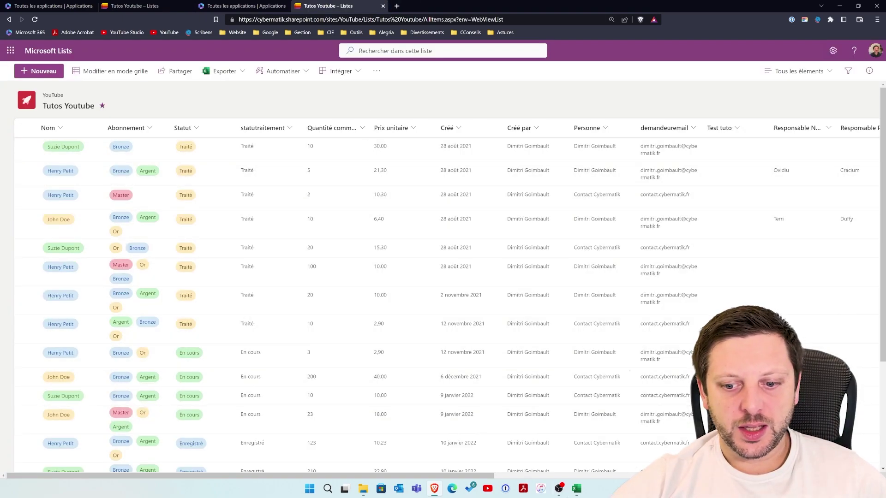
Return to the Power Query editor and cancel the empty custom column
left_click(576, 490)
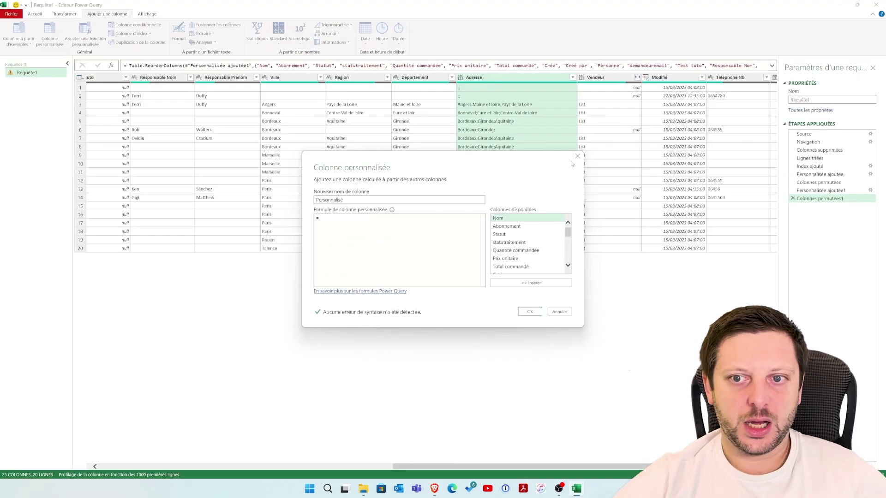
key("Escape")
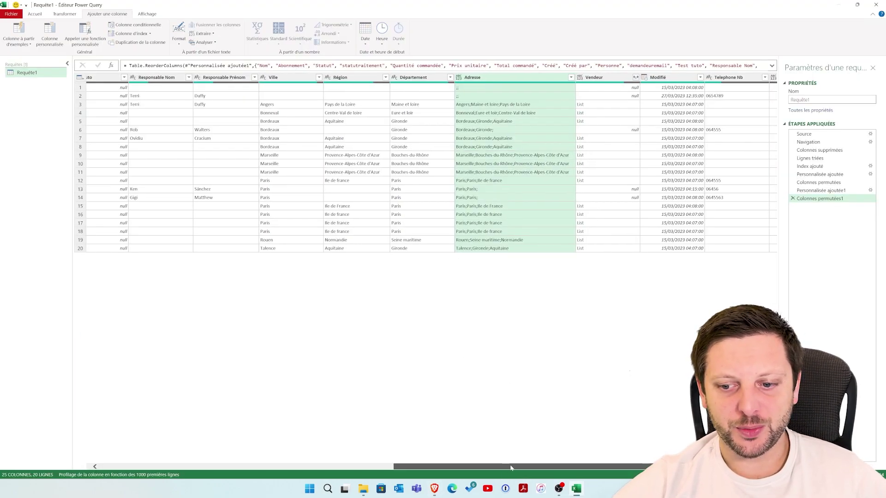
scroll(319, 268, "right", 5)
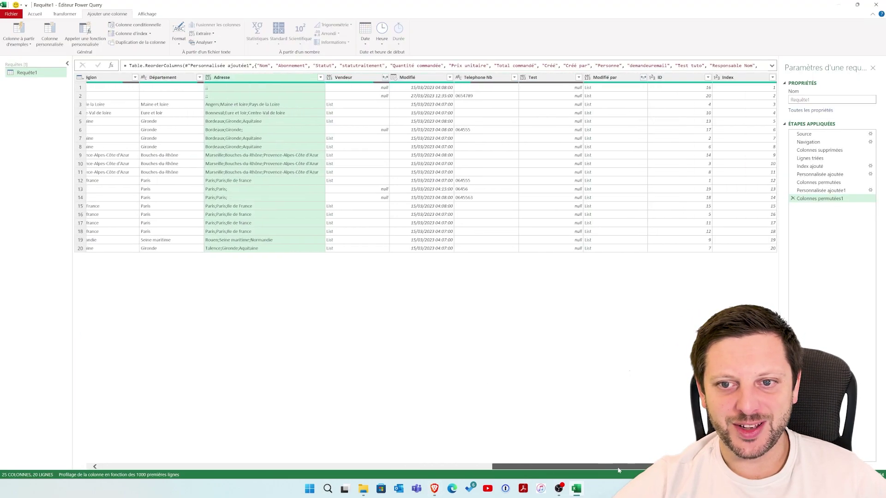
Start a conditional column named Comparaison, then cancel it without choosing a column
left_click(138, 26)
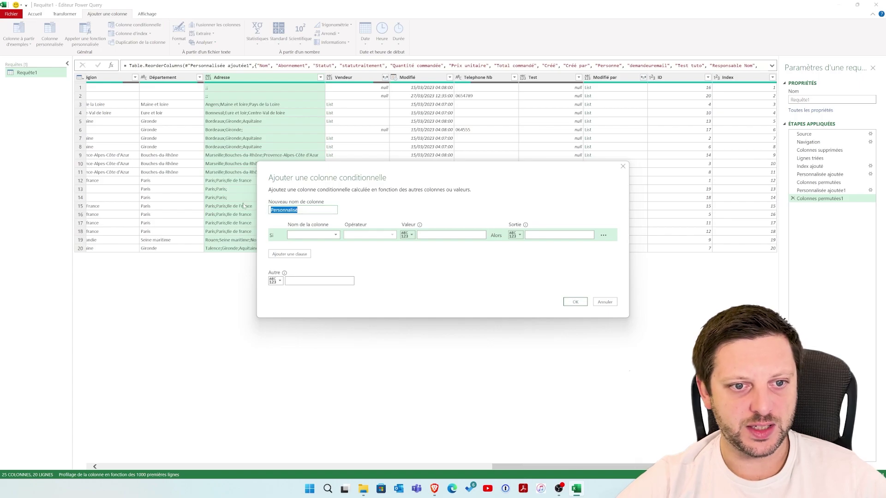
type("Comp")
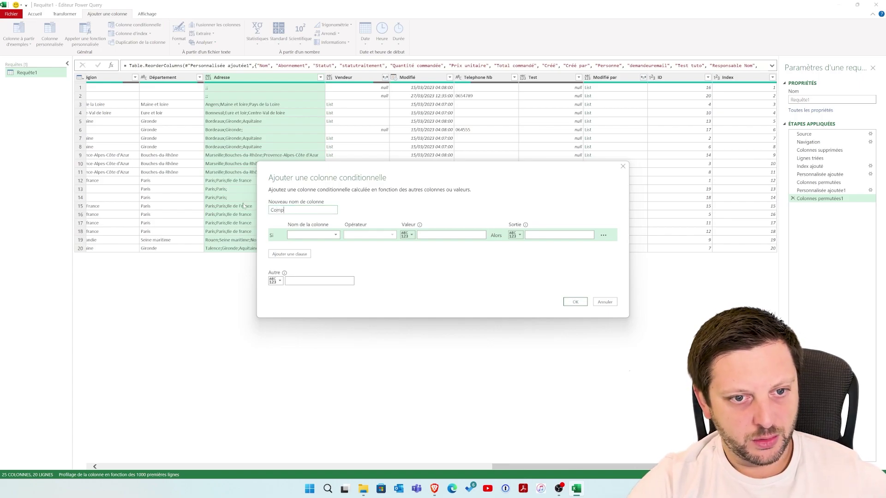
type("araison")
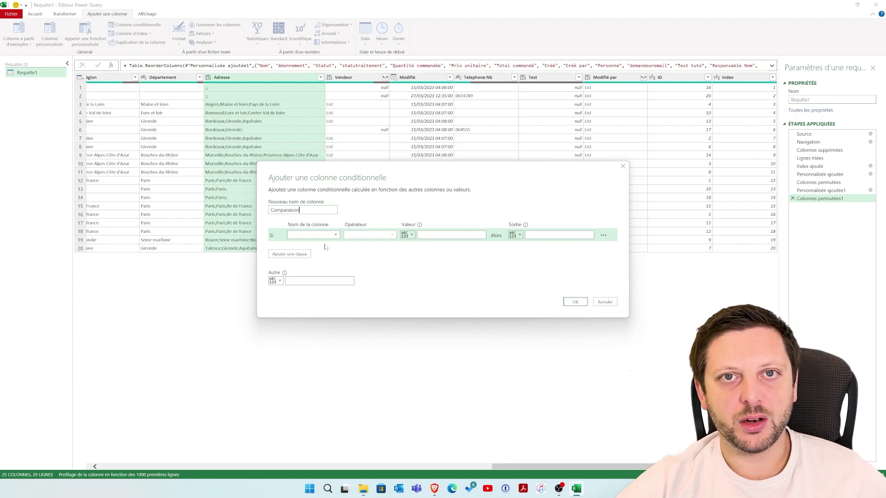
left_click(325, 235)
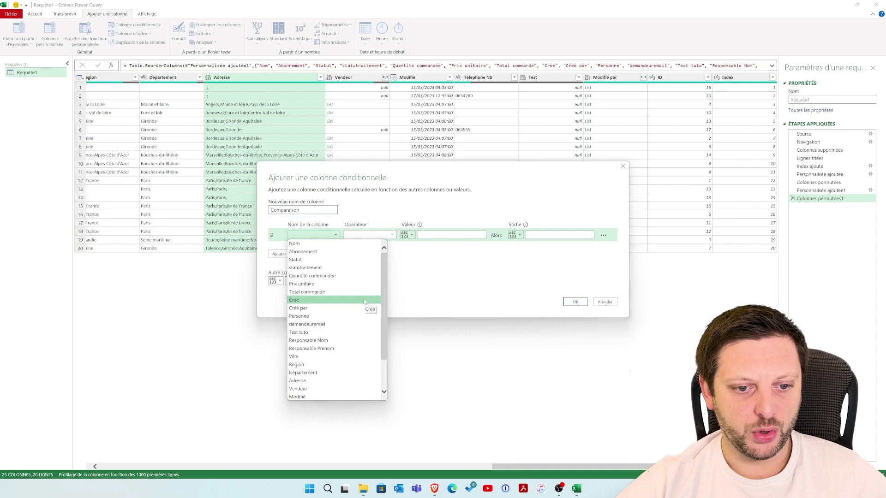
left_click(467, 287)
left_click(601, 301)
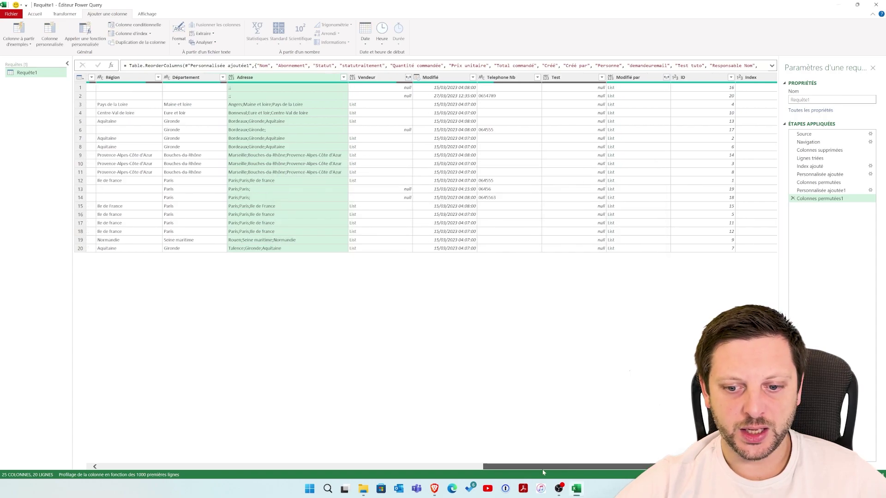
Copy the requester e-mail address from the row 2 demandeuremail cell
scroll(541, 469, "left", 10)
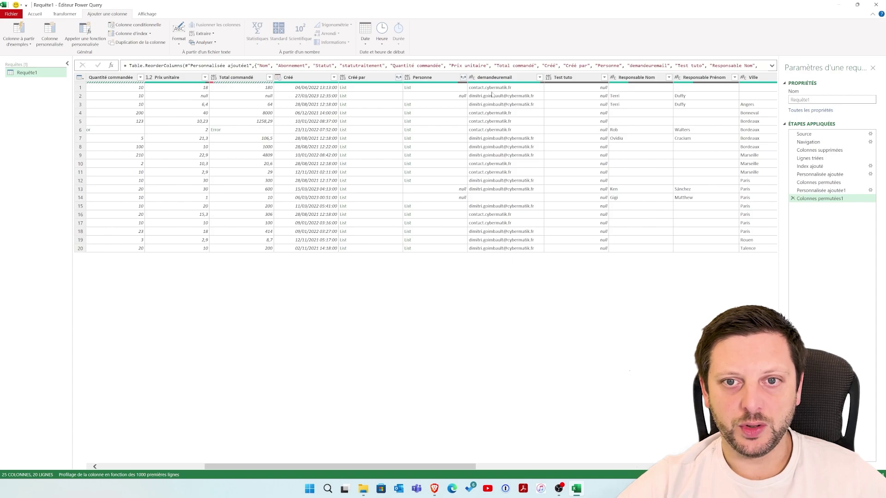
left_click(533, 96)
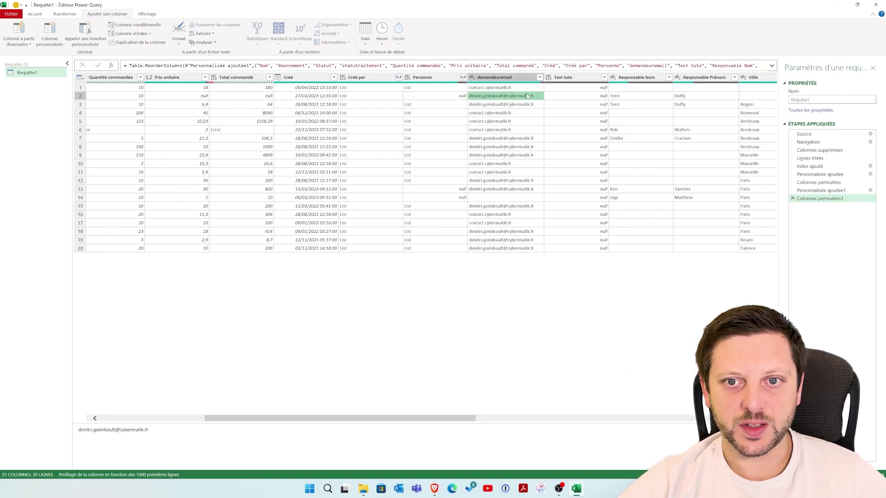
right_click(530, 96)
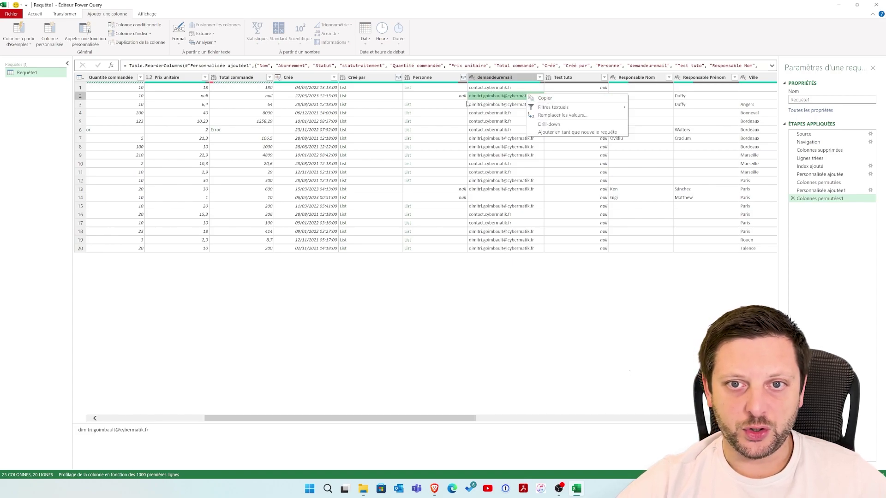
left_click(538, 98)
scroll(588, 94, "right", 10)
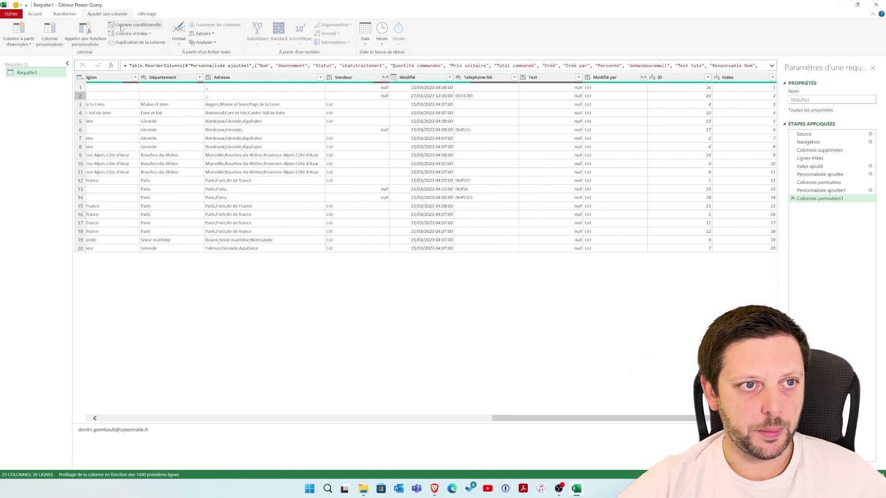
Create conditional column Dimitrivendeur testing whether demandeuremail contains the pasted e-mail address
left_click(121, 27)
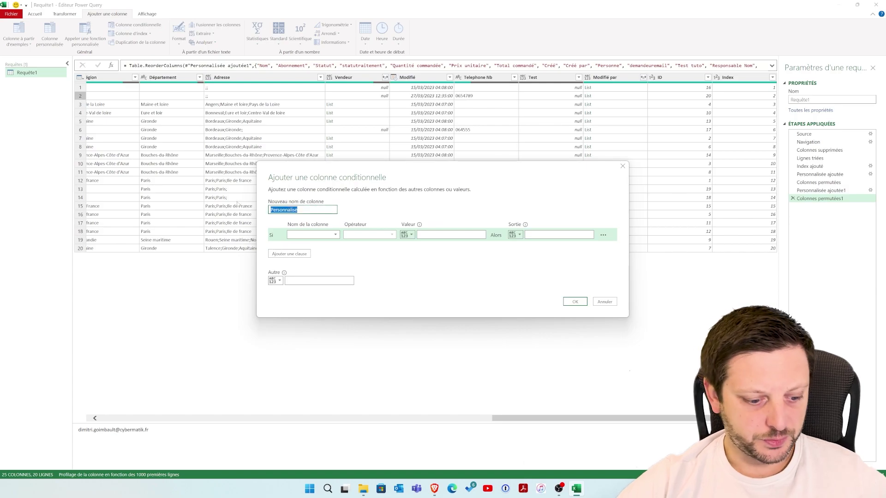
type("Dimit")
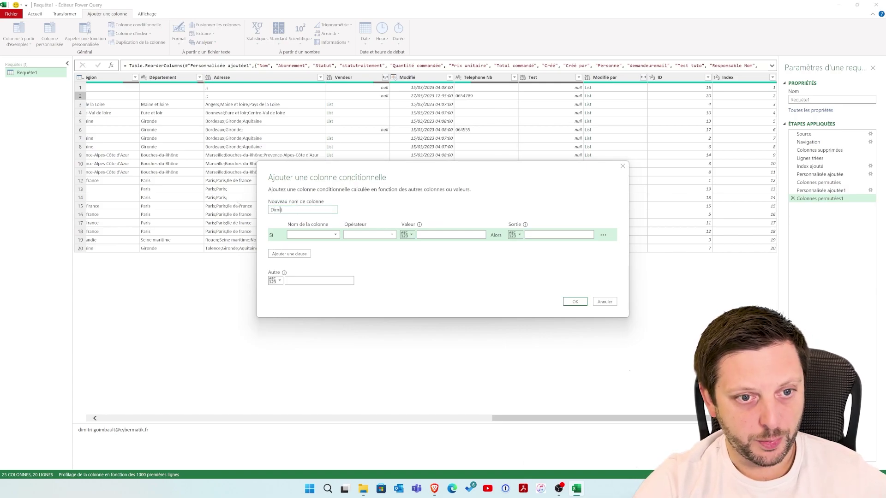
type("rivendeur")
left_click(323, 235)
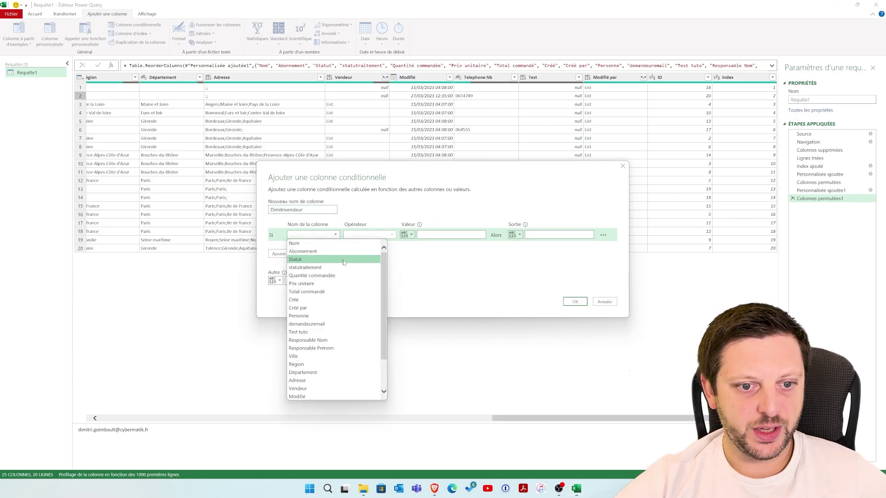
left_click(311, 324)
left_click(380, 236)
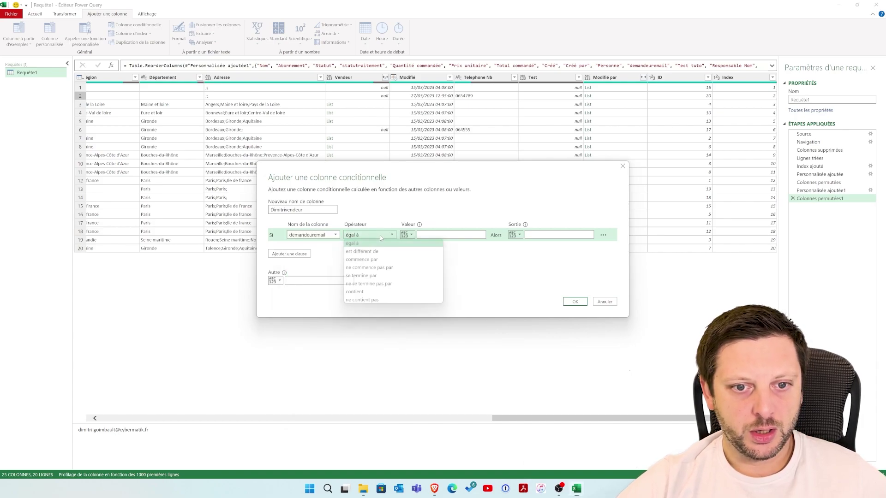
left_click(369, 290)
left_click(407, 234)
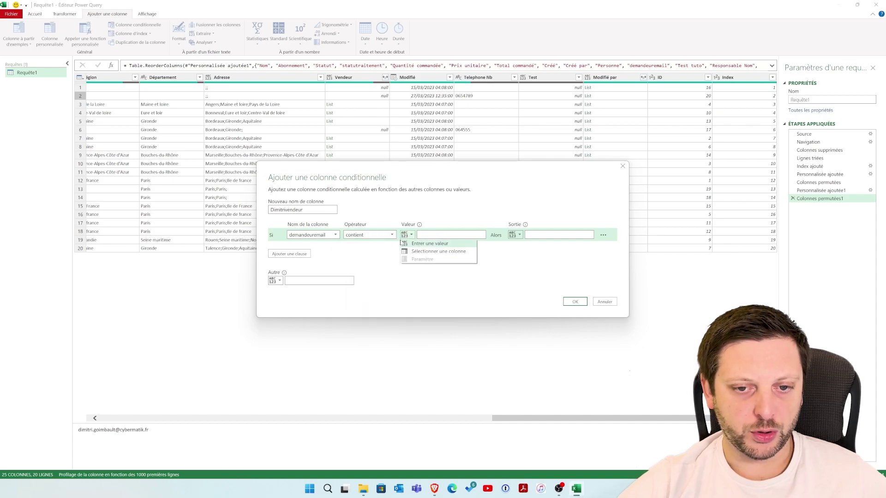
left_click(429, 235)
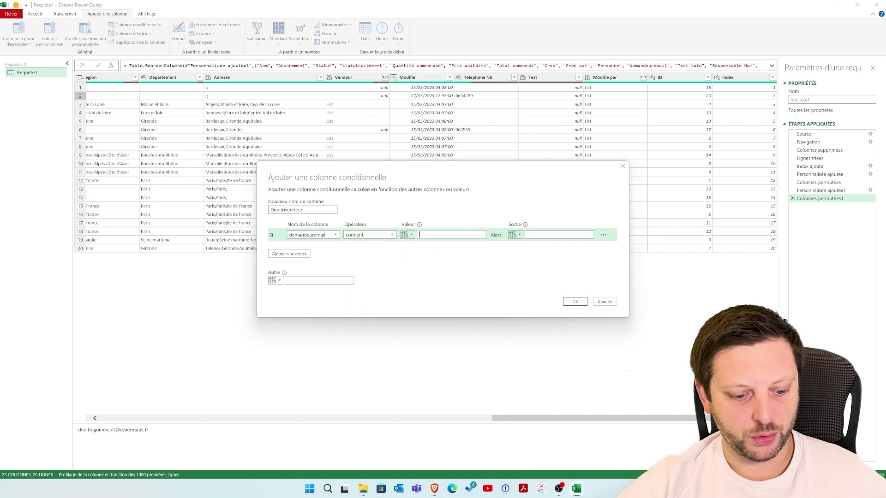
key("ctrl+v")
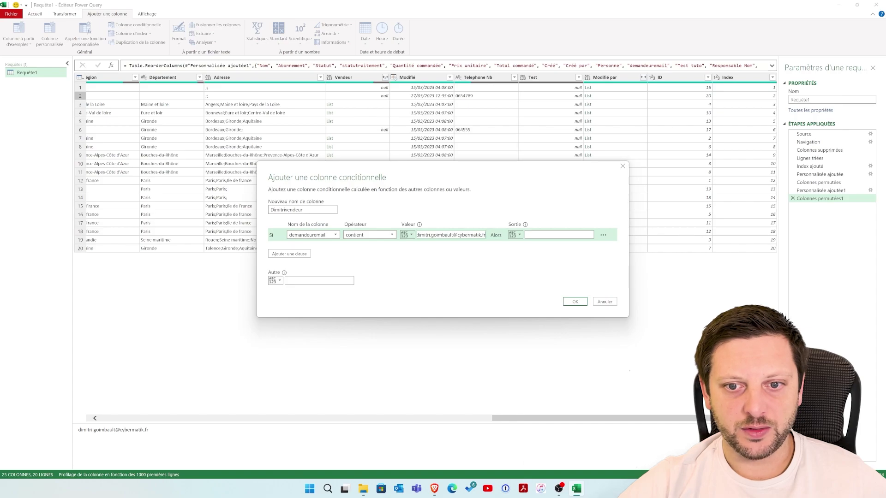
Set the output to Vrai and the Else value to Faux, then confirm the column
type("Vrai")
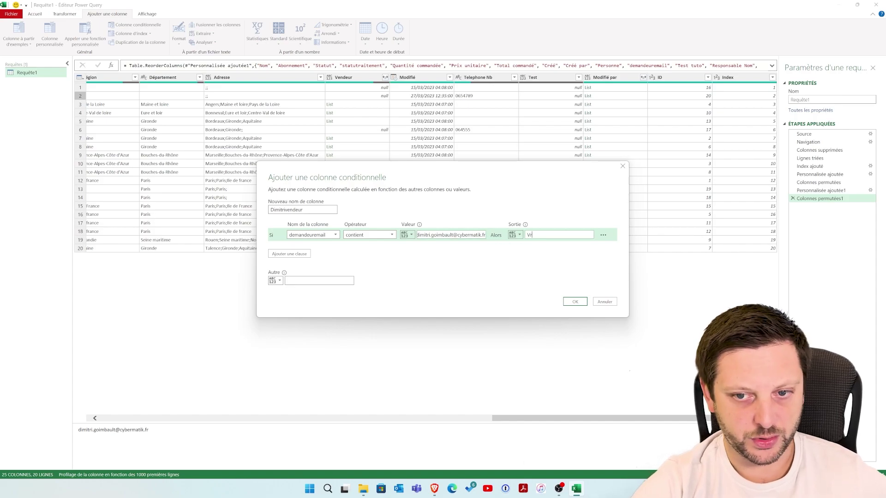
left_click(319, 281)
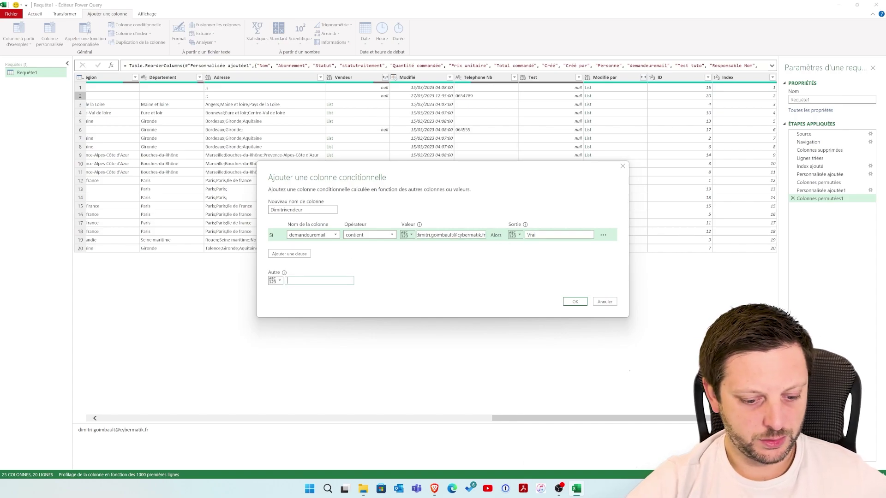
type("Sortie")
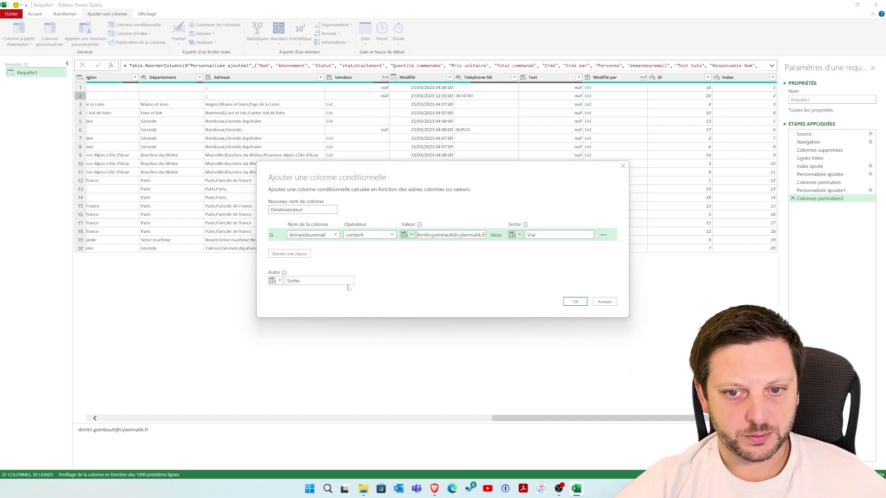
left_click_drag(302, 281, 253, 278)
type("faux")
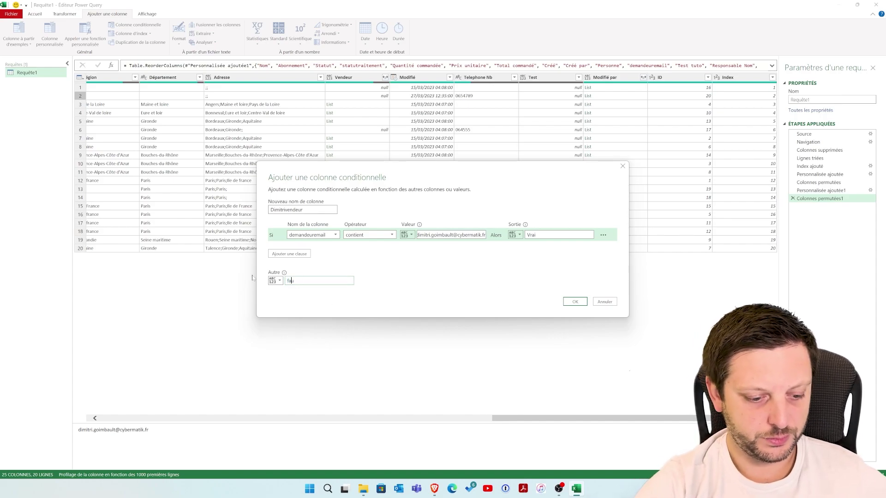
key("BackSpace")
key("BackSpace")
key("BackSpace")
type("Faux")
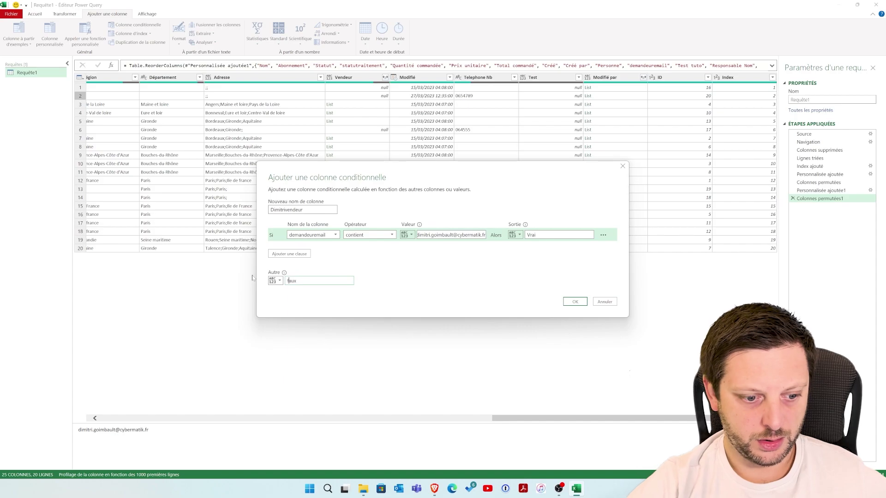
left_click(575, 301)
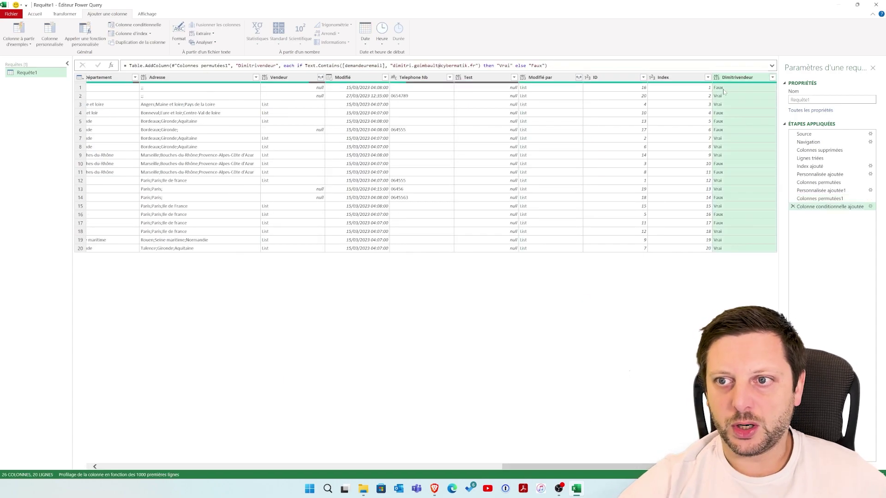
Move Dimitrivendeur right after demandeuremail and load the query into the Requête1 sheet
left_click_drag(737, 78, 87, 96)
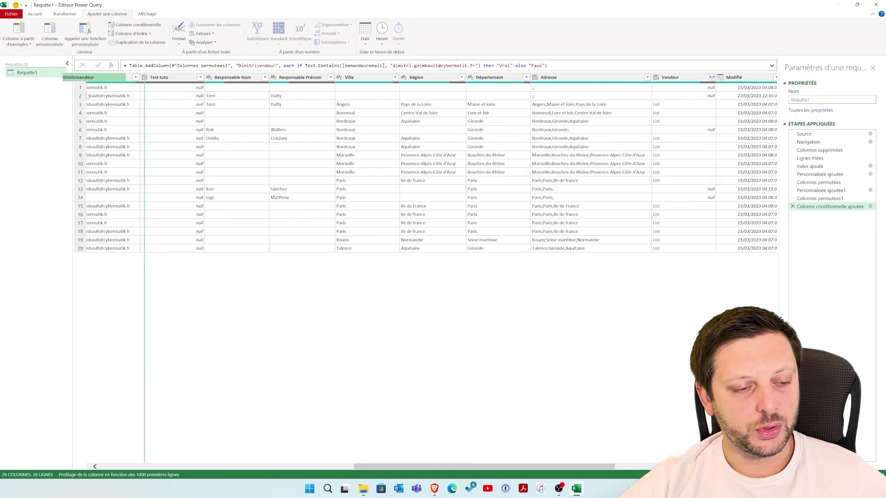
mouse_move(86, 96)
left_mouse_down()
mouse_move(221, 107)
mouse_move(185, 105)
left_mouse_up()
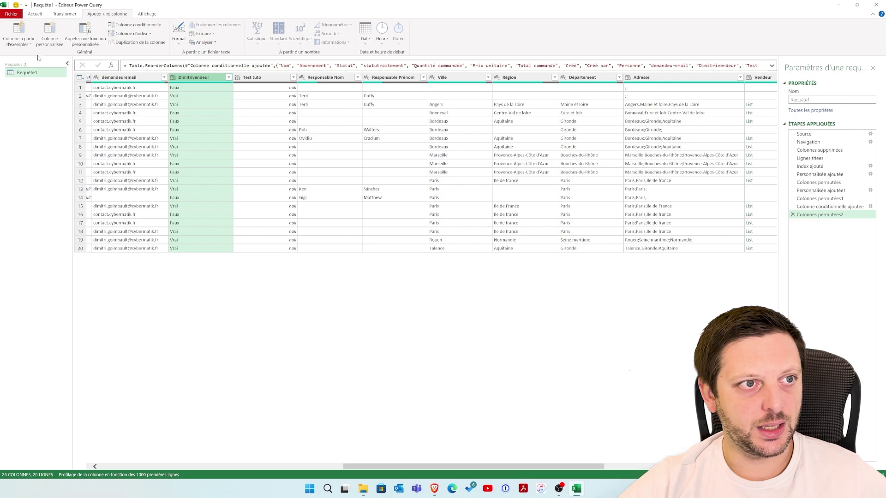
left_click(34, 14)
left_click(13, 30)
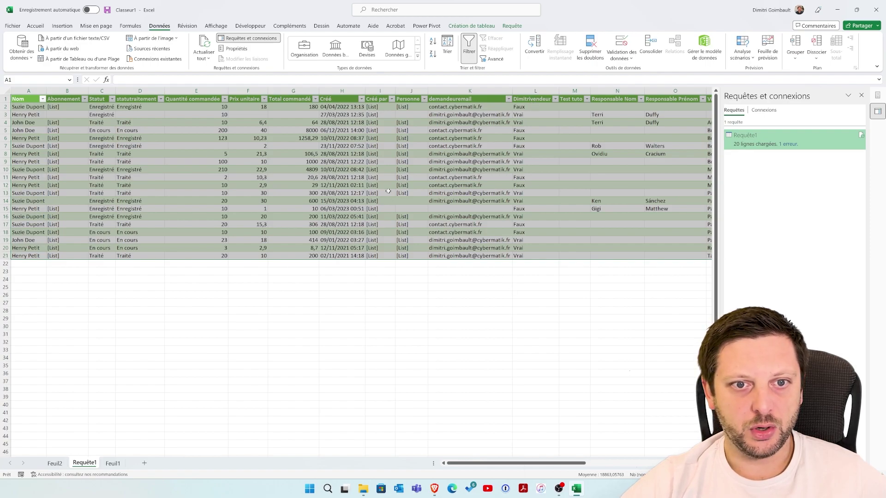
Go to the Feuil2 pivot table and show its PivotTable Fields list
left_click(299, 100)
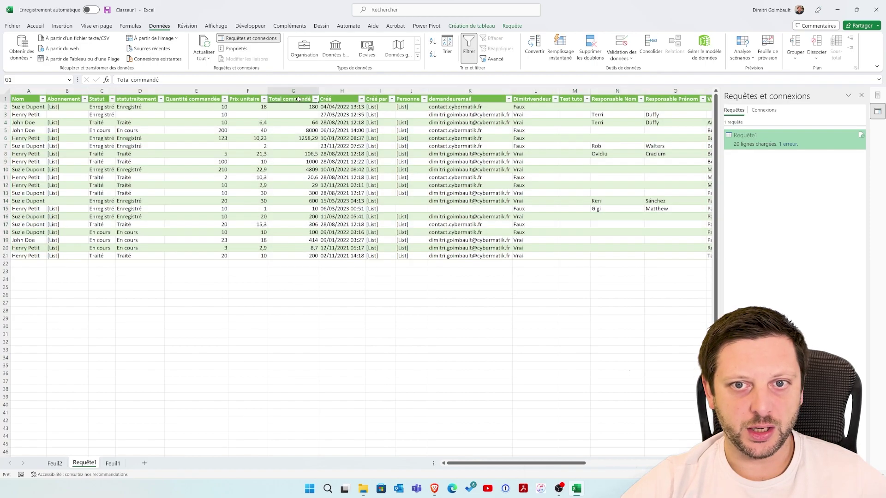
left_click(115, 464)
left_click(54, 464)
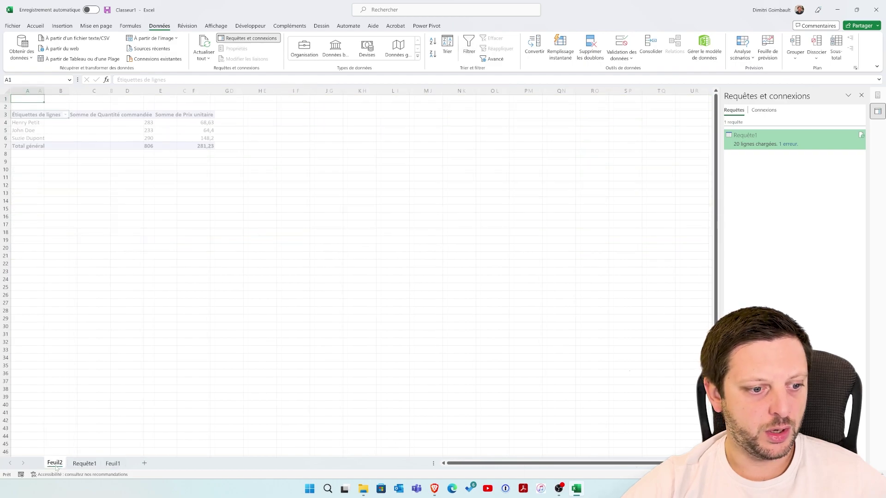
left_click(107, 129)
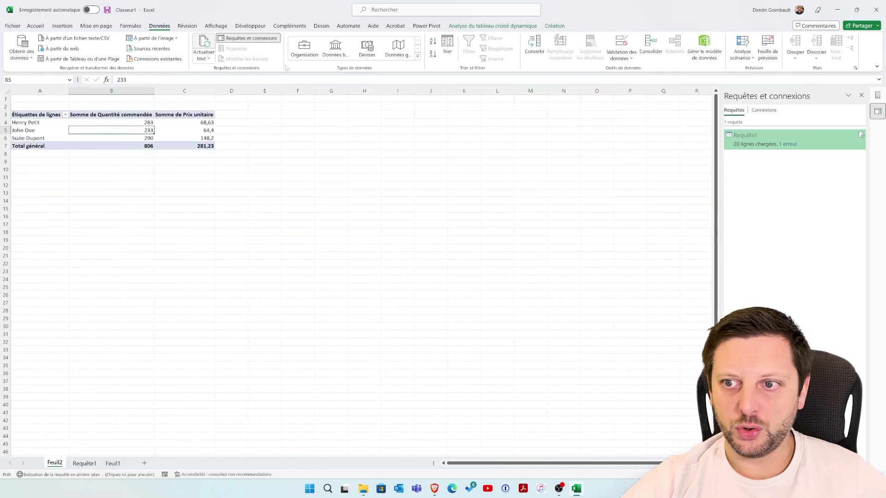
left_click(877, 95)
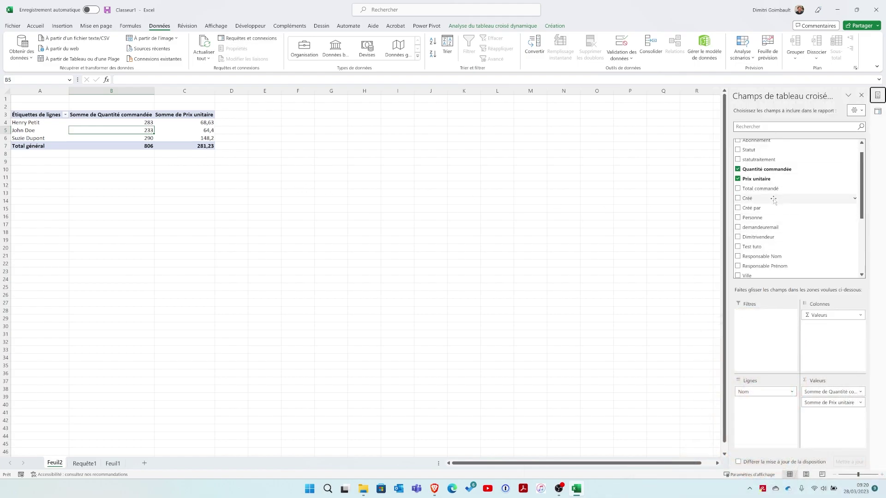
Add Total commandé to the values and remove the Prix unitaire and Quantité commandée sums
left_click(757, 189)
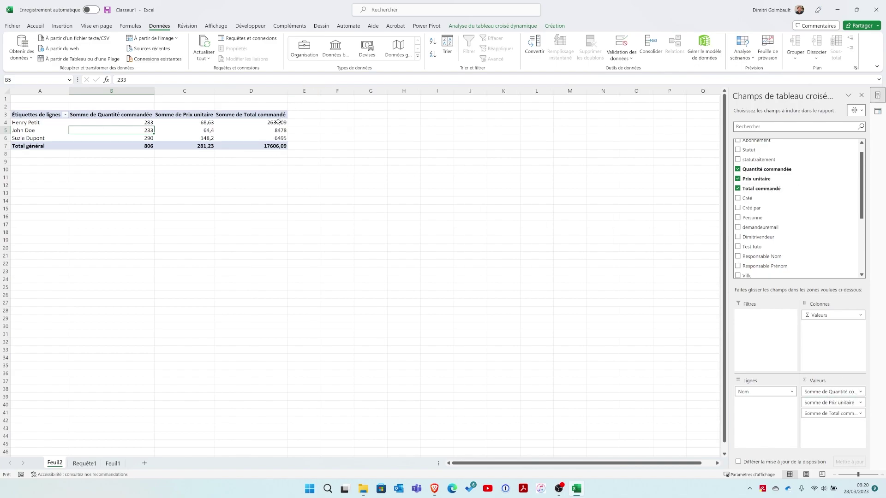
left_click(149, 121)
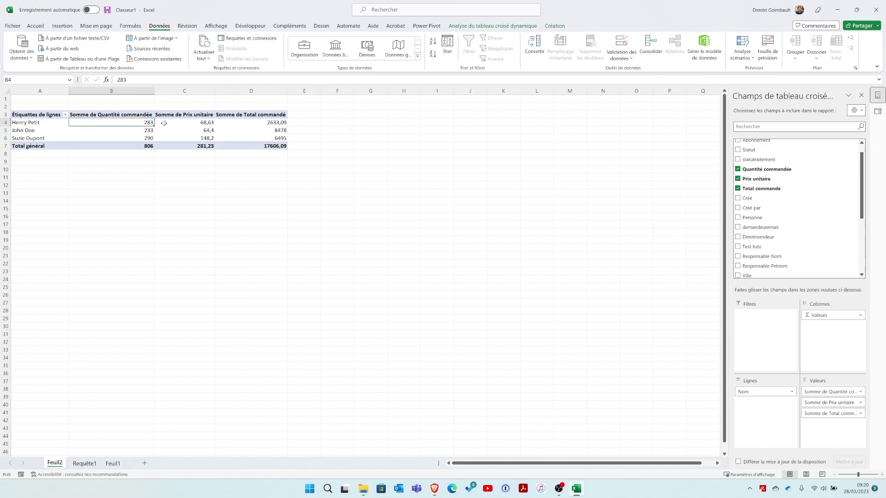
left_click(164, 123)
left_click(136, 122)
left_click(175, 122)
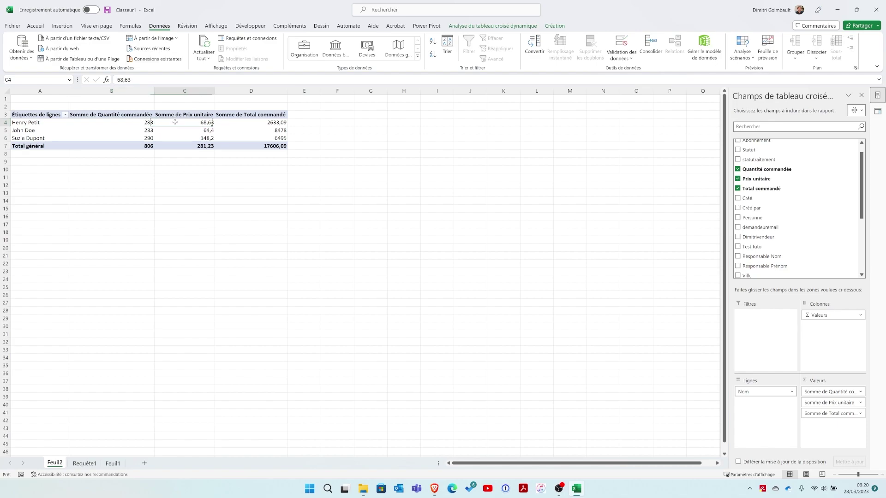
left_click(146, 121)
left_click(174, 122)
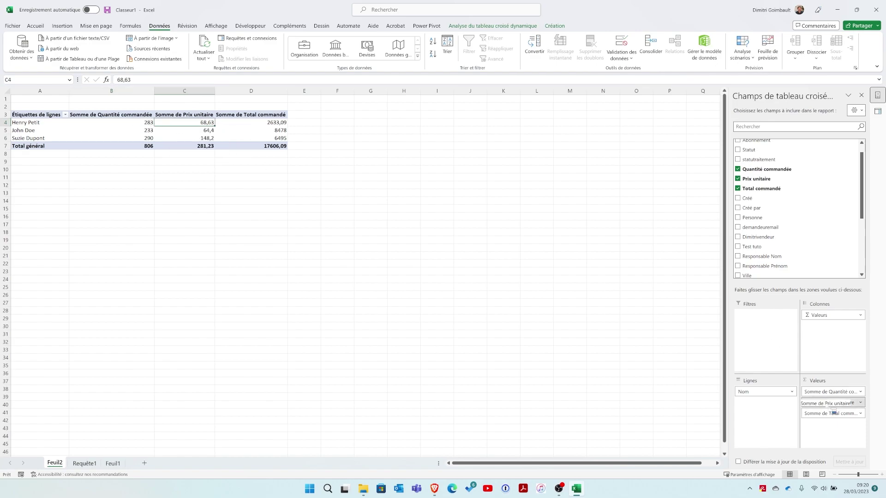
left_click_drag(830, 403, 600, 399)
left_click_drag(830, 391, 583, 242)
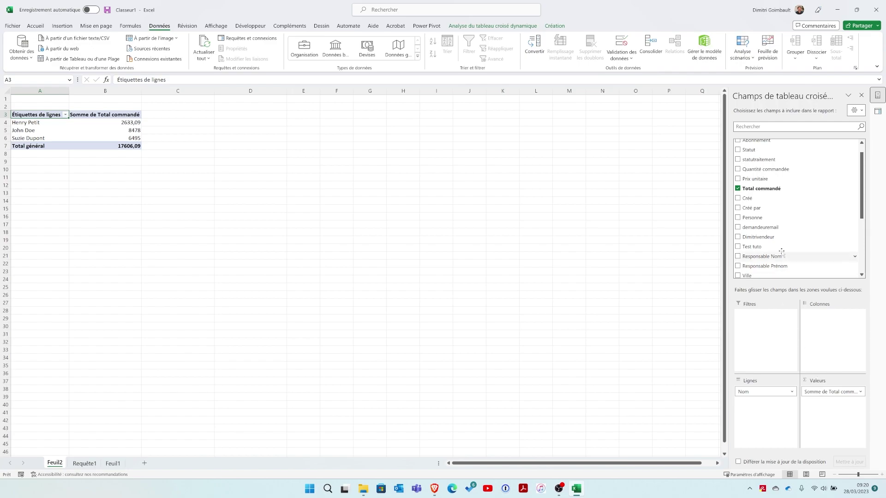
scroll(781, 251, "down", 1)
Filter the pivot by Dimitrivendeur = Vrai, bringing the Total commandé total to 7702,2
left_click_drag(779, 217, 768, 332)
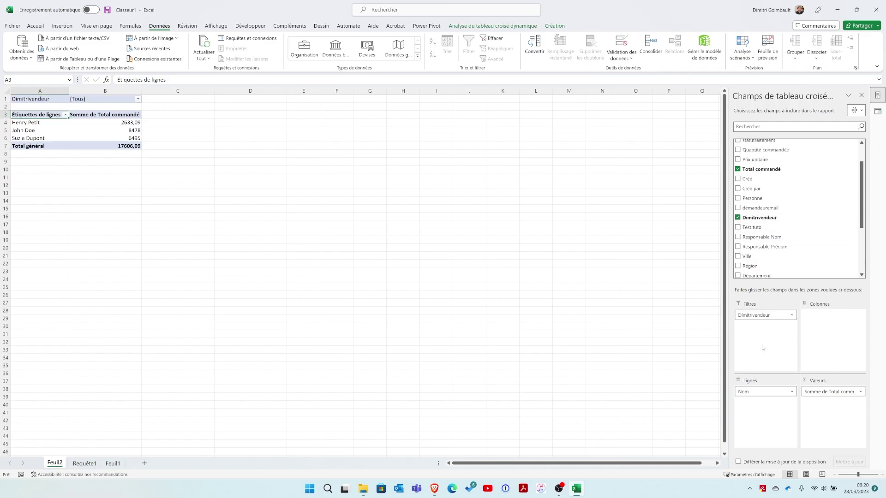
left_click(138, 99)
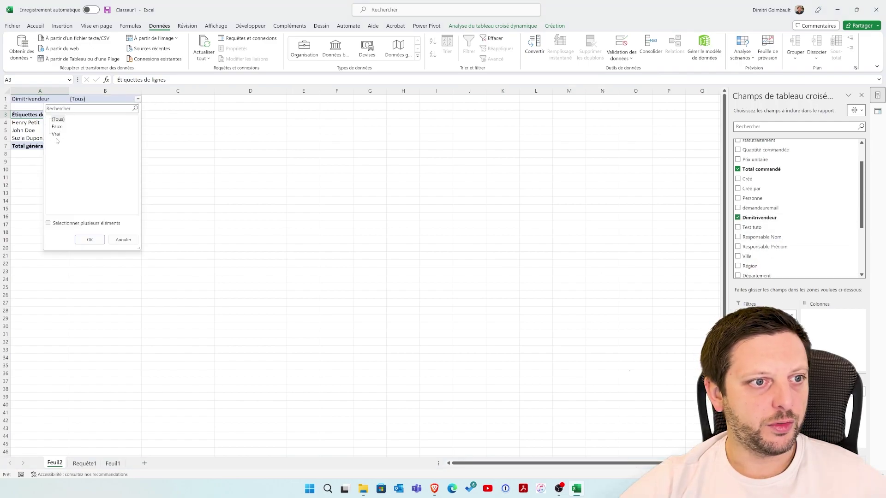
left_click(56, 134)
left_click(90, 240)
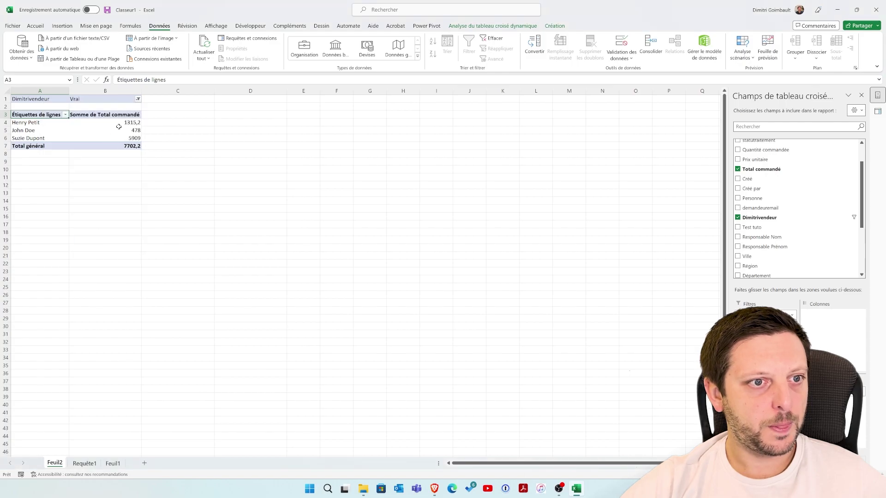
left_click(138, 99)
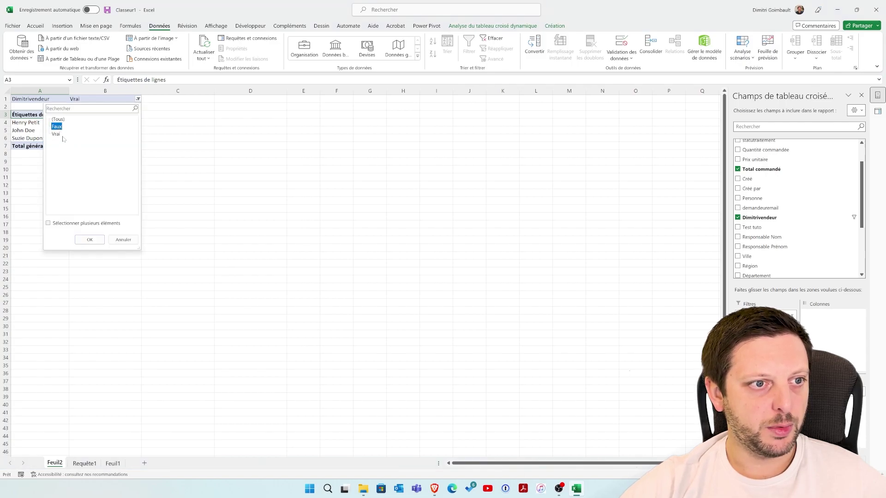